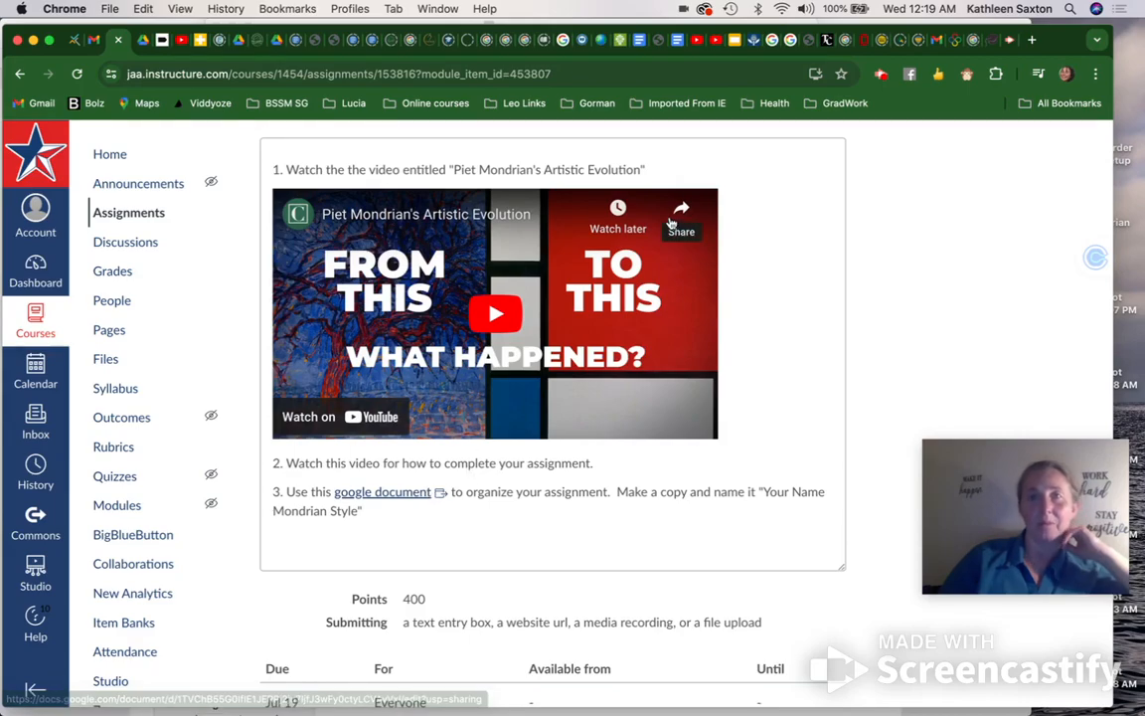
- Switch to the Mondrian Assignment document, check the option to make a copy, and open its title for editing
left_click(676, 42)
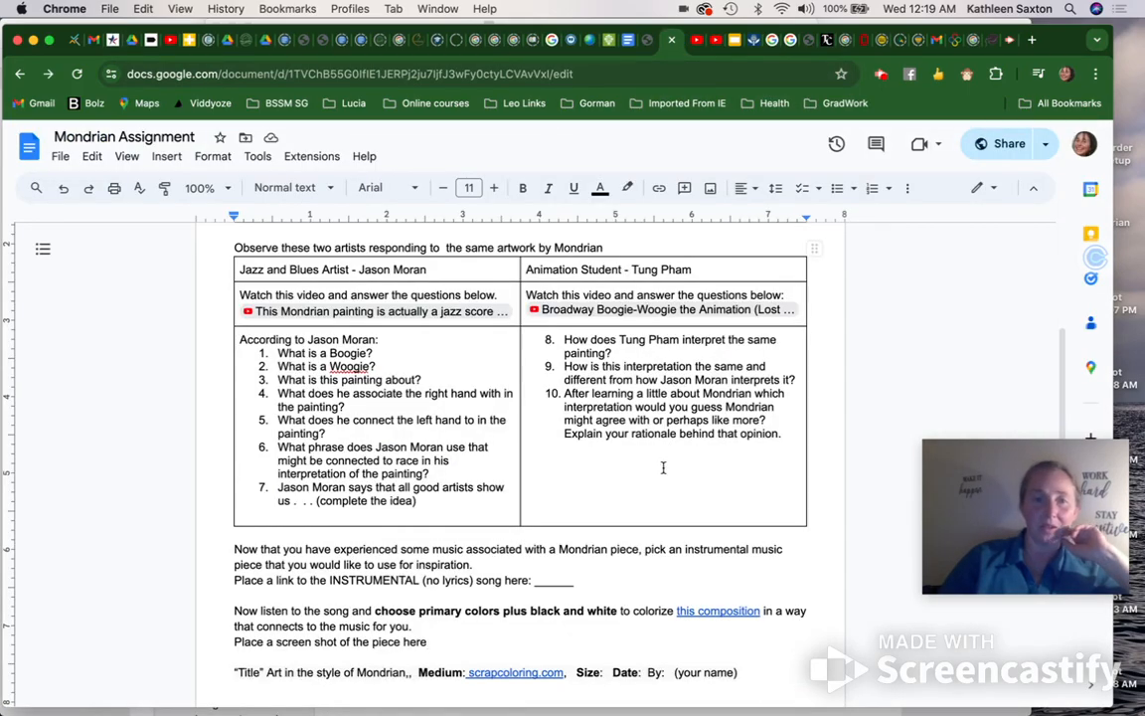
left_click(59, 156)
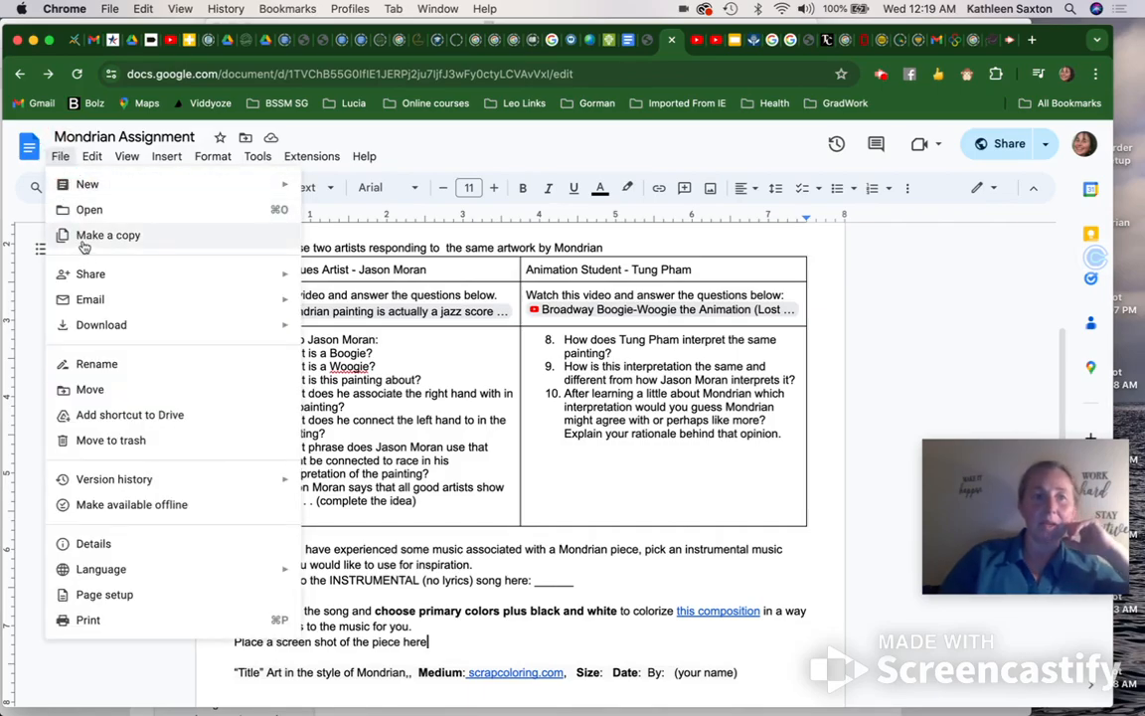
left_click(81, 136)
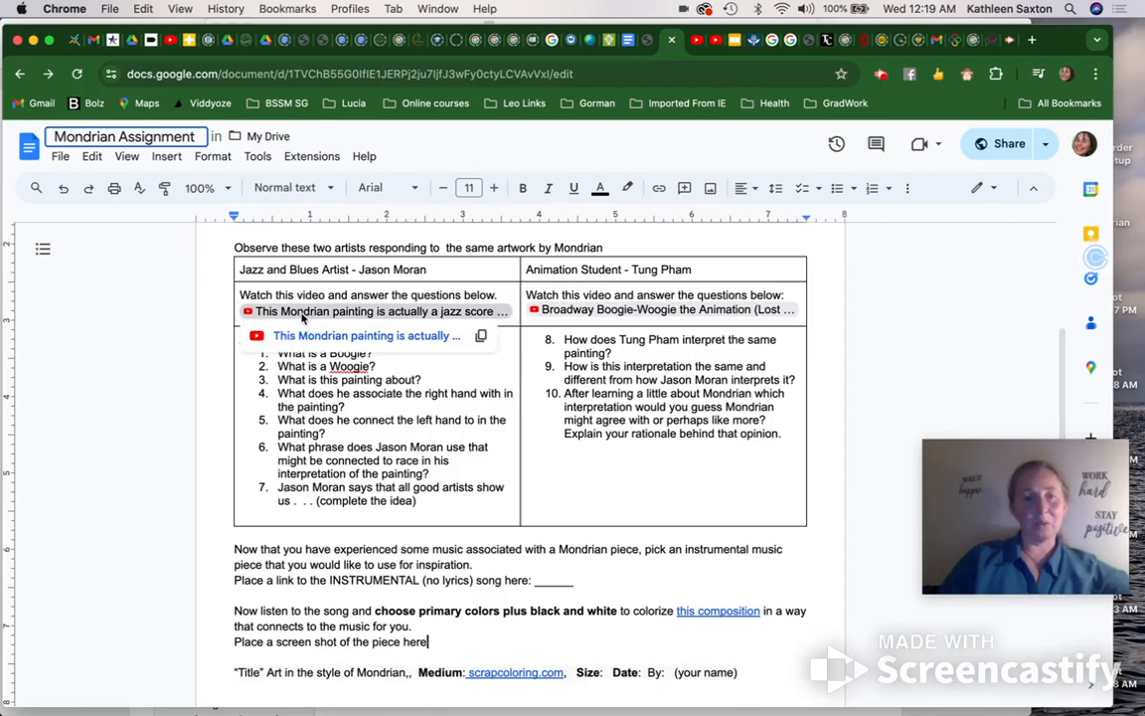
- Examine the two artist videos, their questions, and the song and composition instructions in the assignment document
mouse_move(669, 312)
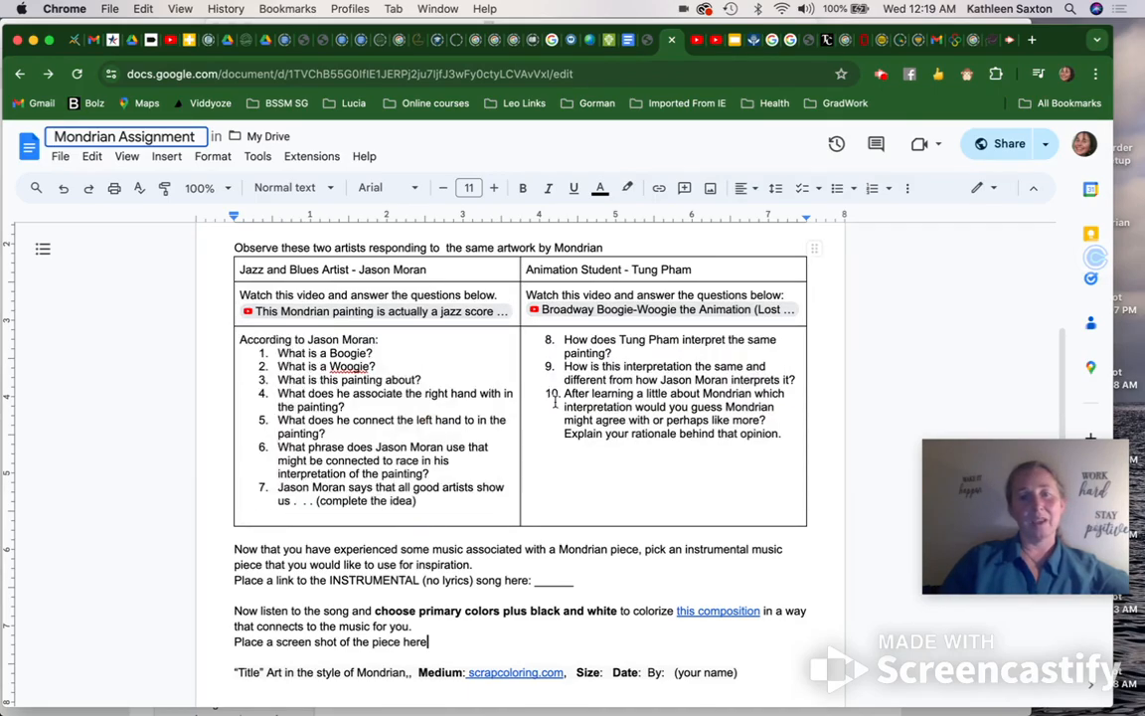
scroll(645, 481, "down", 3)
scroll(644, 482, "down", 2)
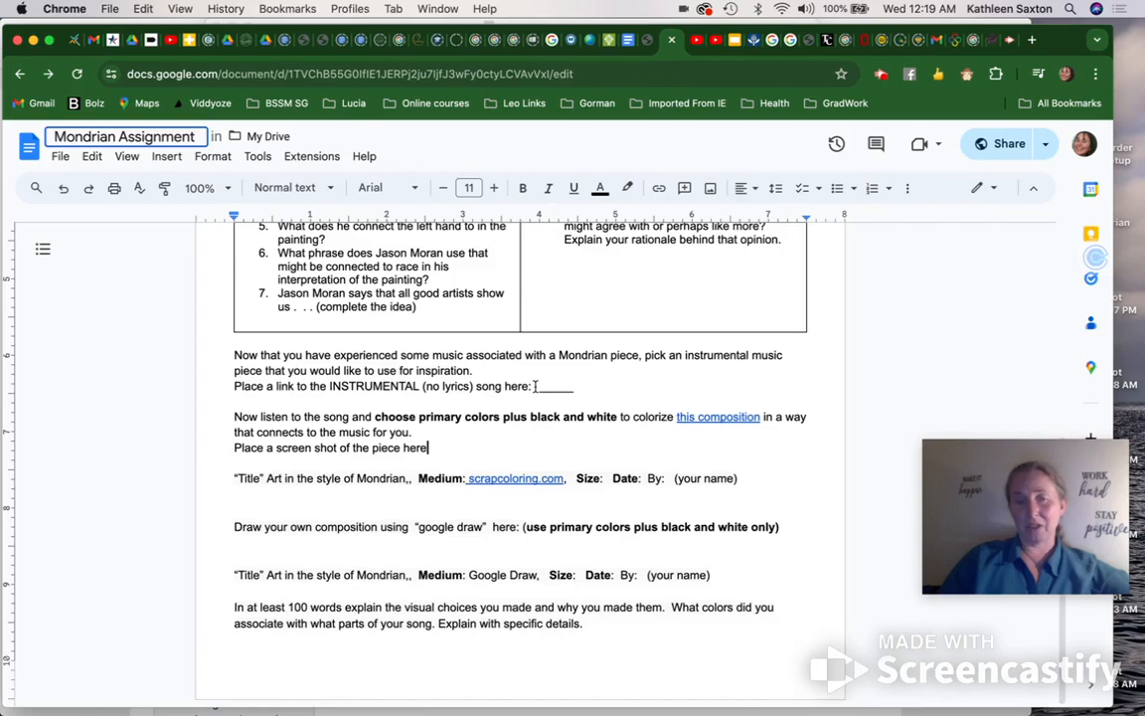
scroll(536, 386, "up", 3)
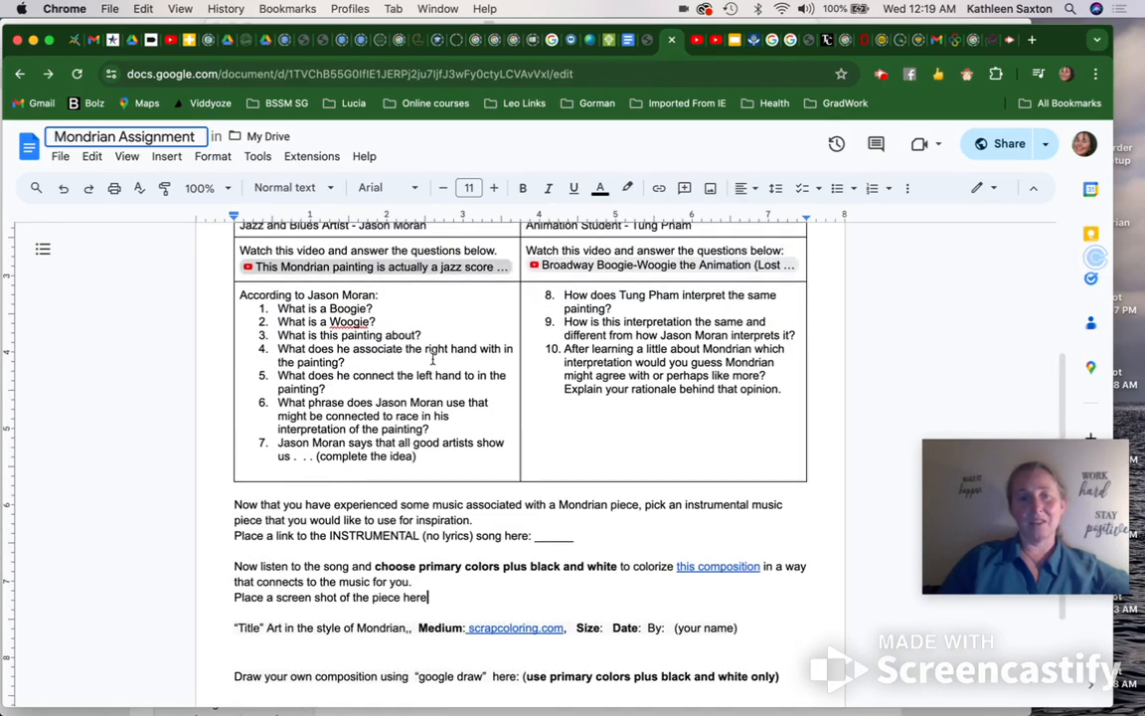
scroll(394, 321, "up", 1)
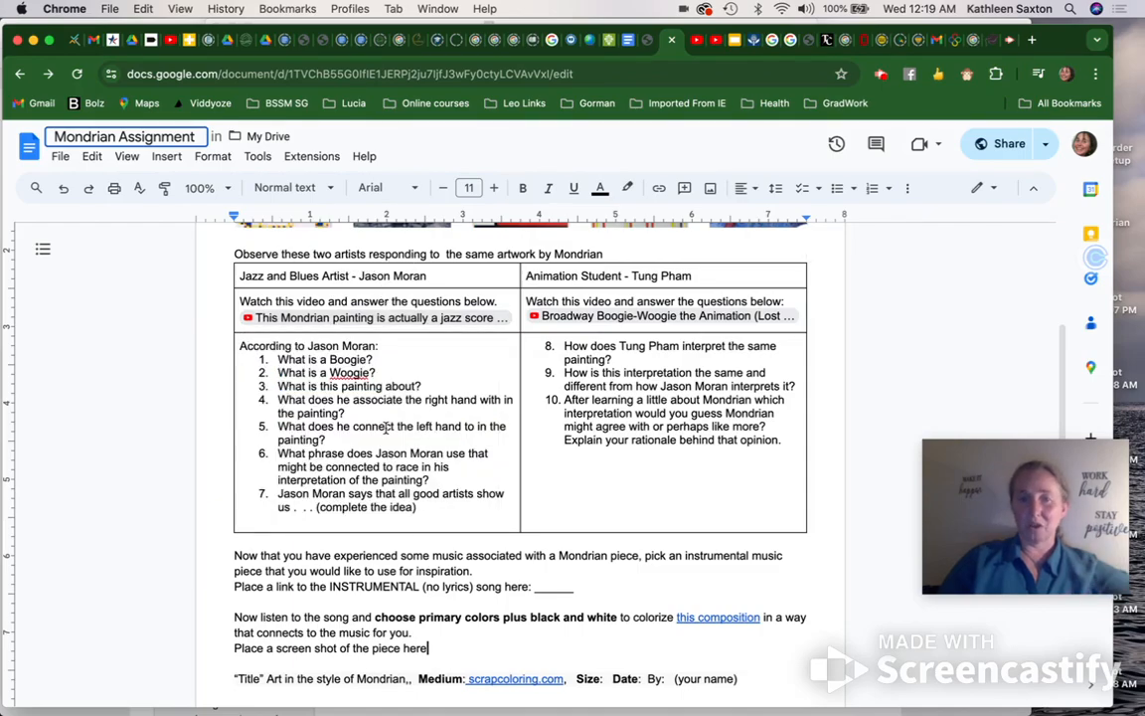
mouse_move(402, 327)
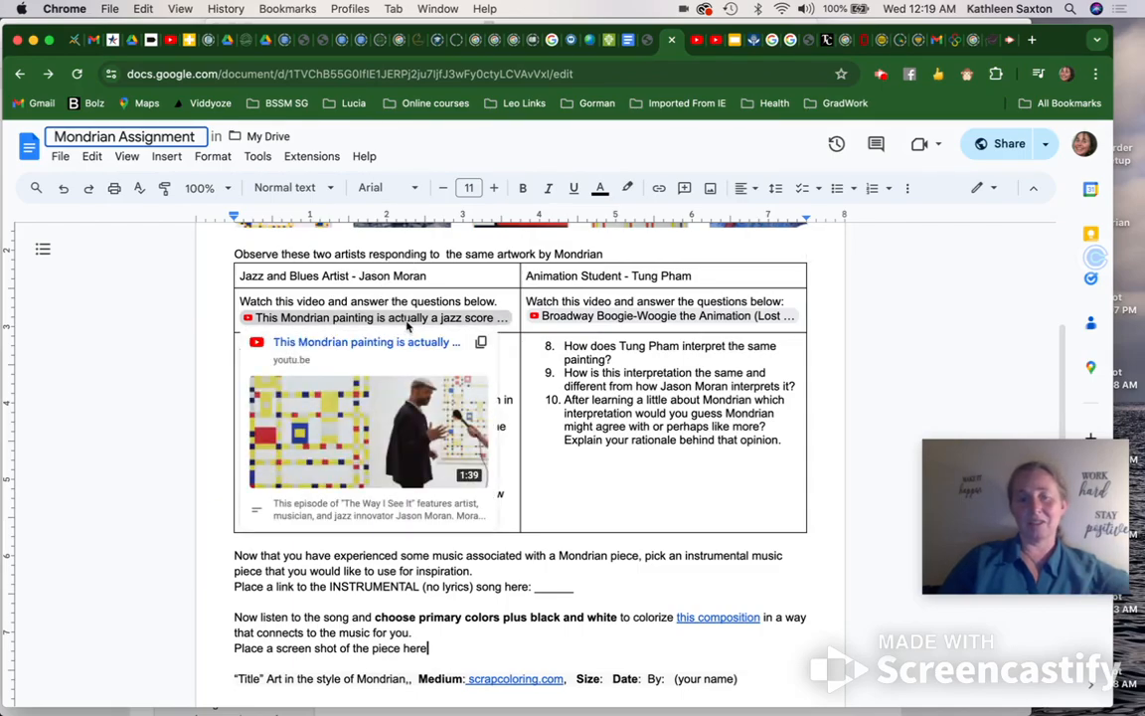
mouse_move(424, 434)
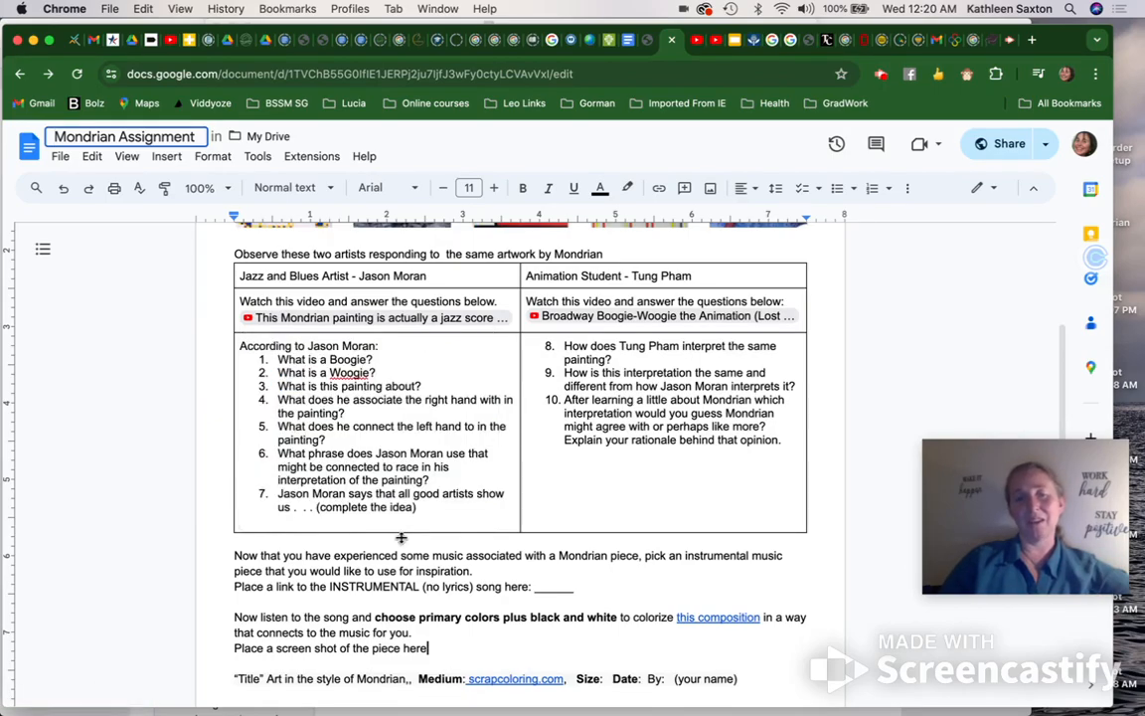
scroll(486, 582, "down", 2)
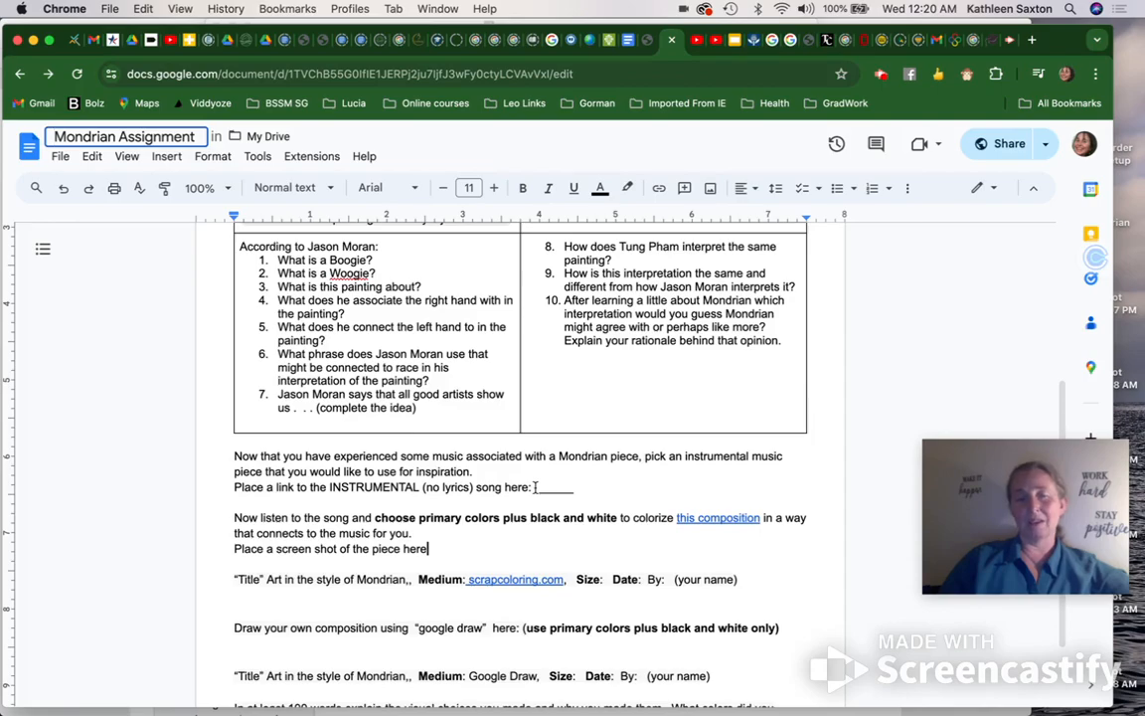
- Select the blank for the instrumental song link and briefly play the Vivaldi Four Seasons (Summer) video on YouTube
left_click_drag(535, 487, 587, 488)
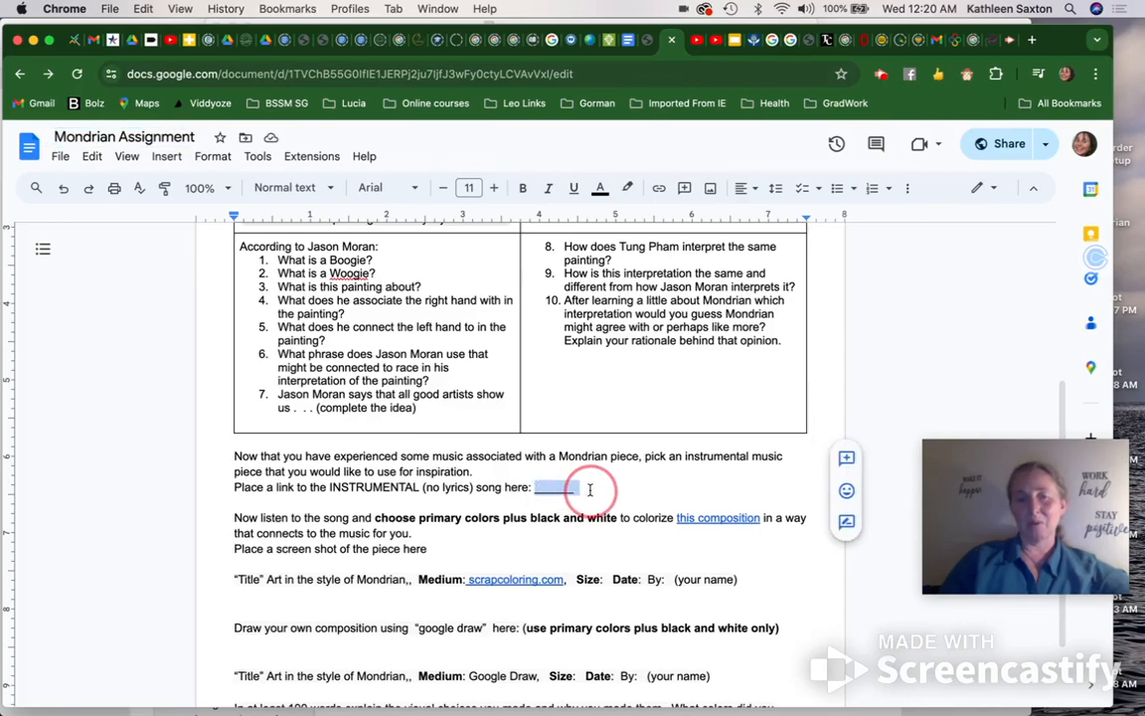
left_click(699, 39)
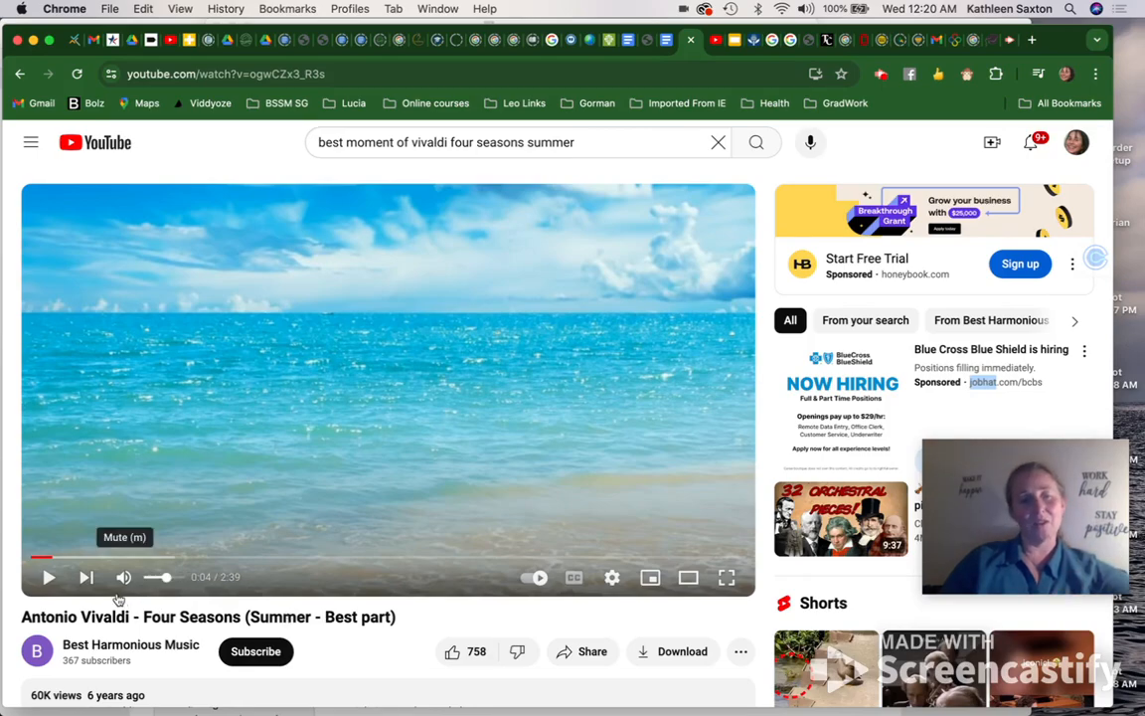
left_click(50, 577)
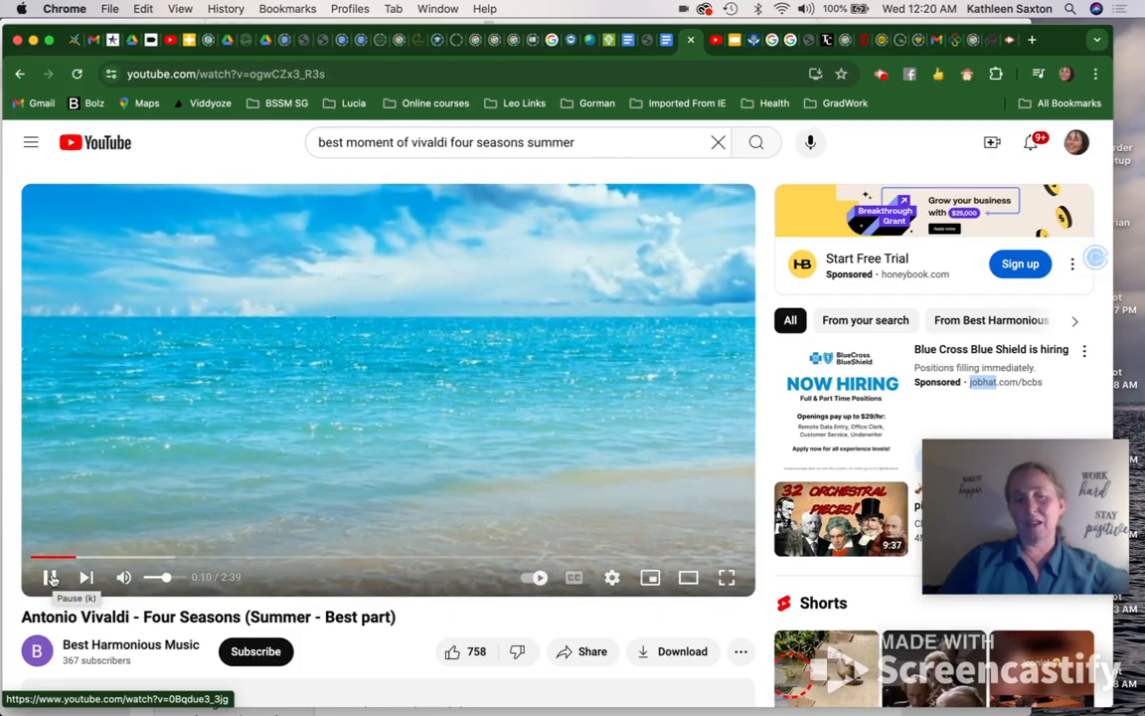
left_click(50, 576)
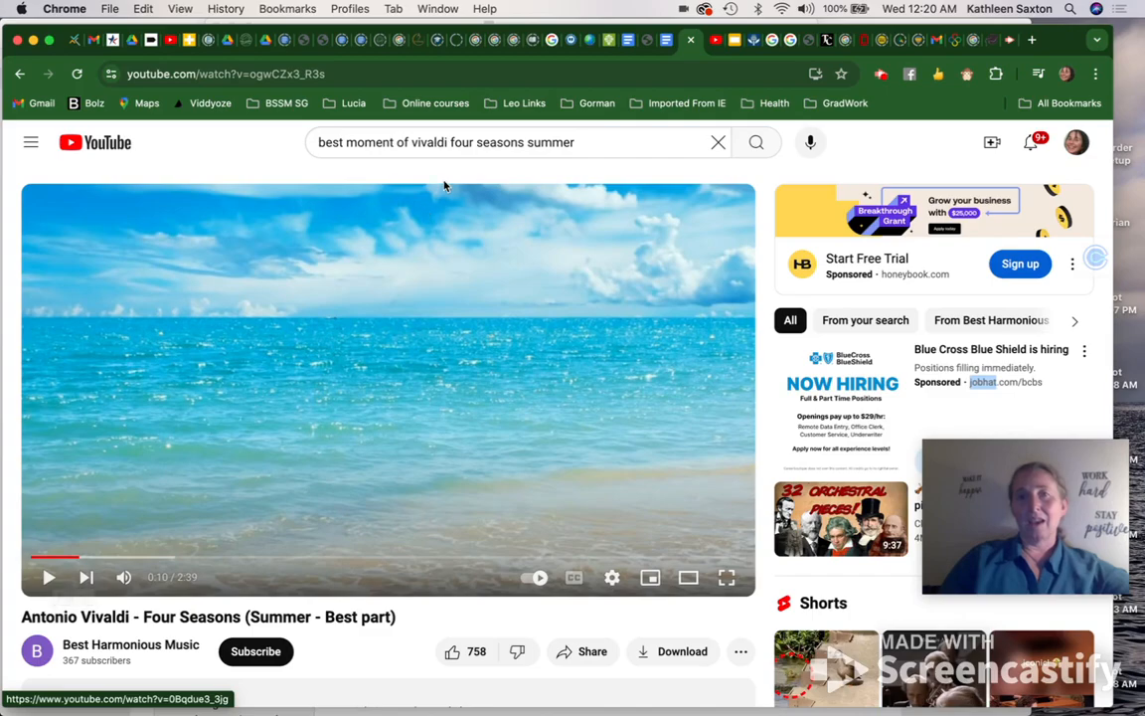
- Return to the assignment document and open the linked Piet Mondrian composition on scrapcoloring.com, bringing its coloring canvas into view
left_click(666, 40)
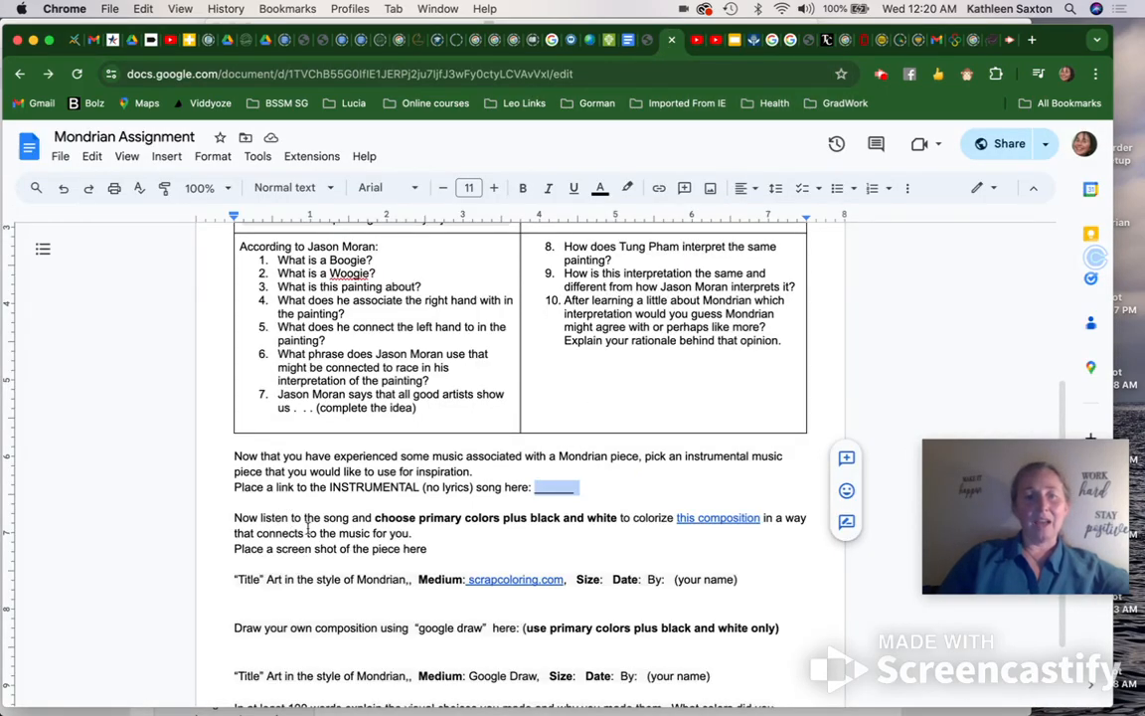
left_click(714, 518)
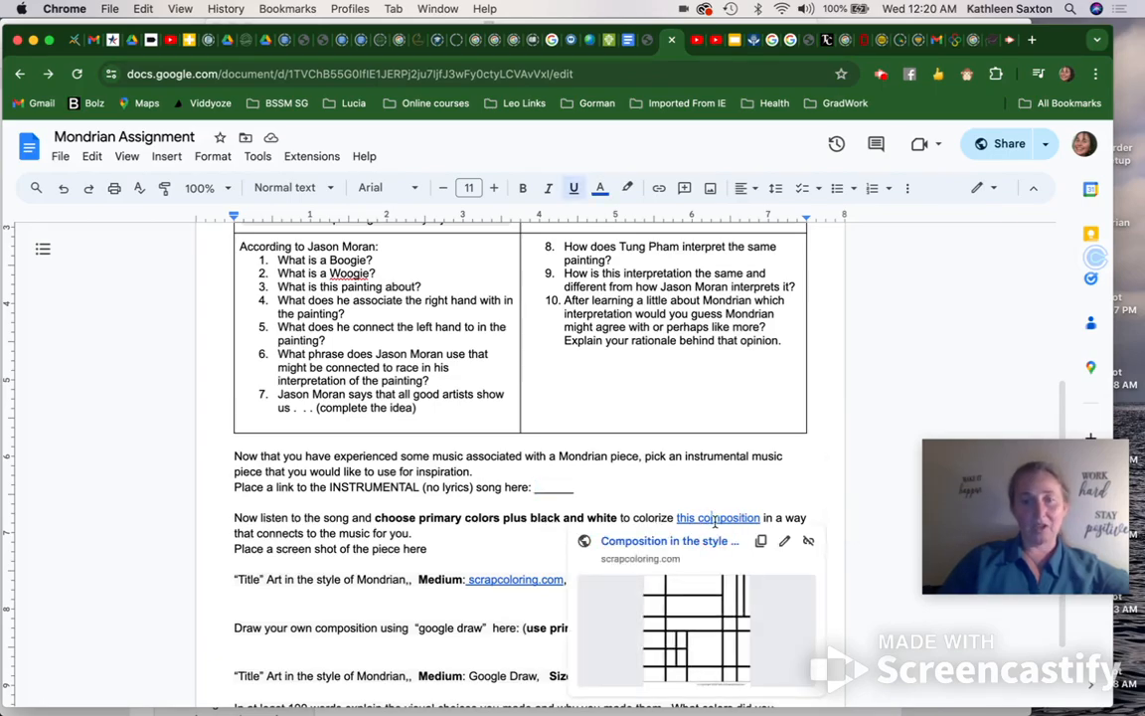
left_click(684, 545)
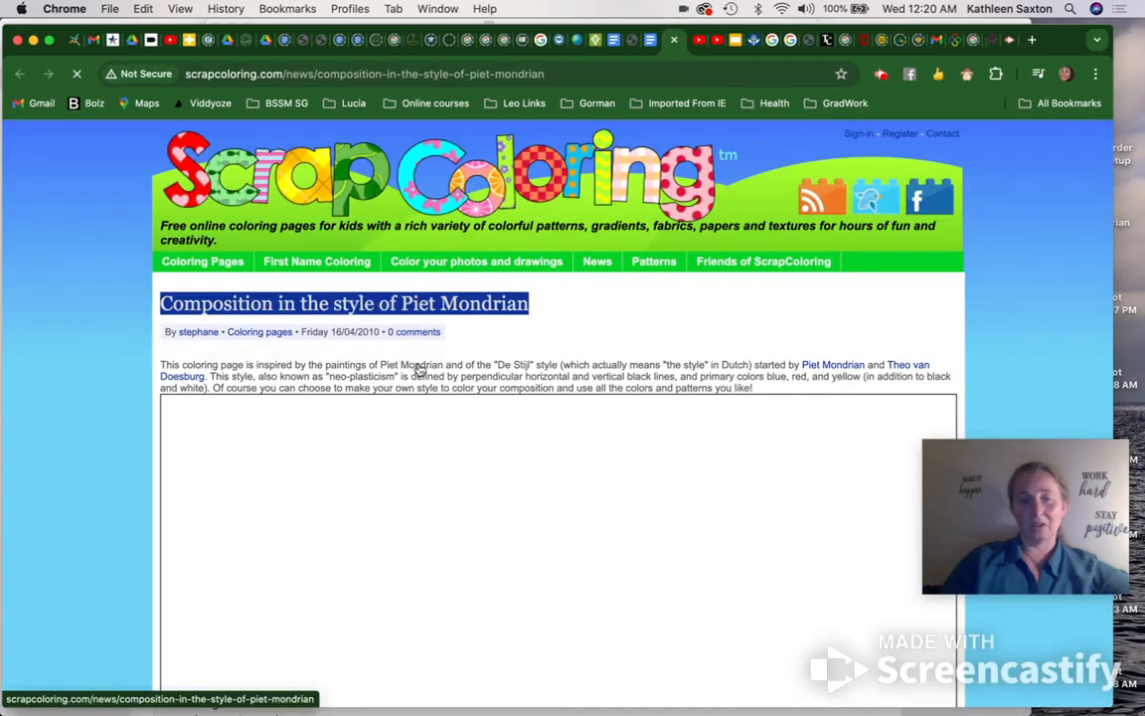
scroll(418, 363, "down", 10)
scroll(417, 366, "up", 5)
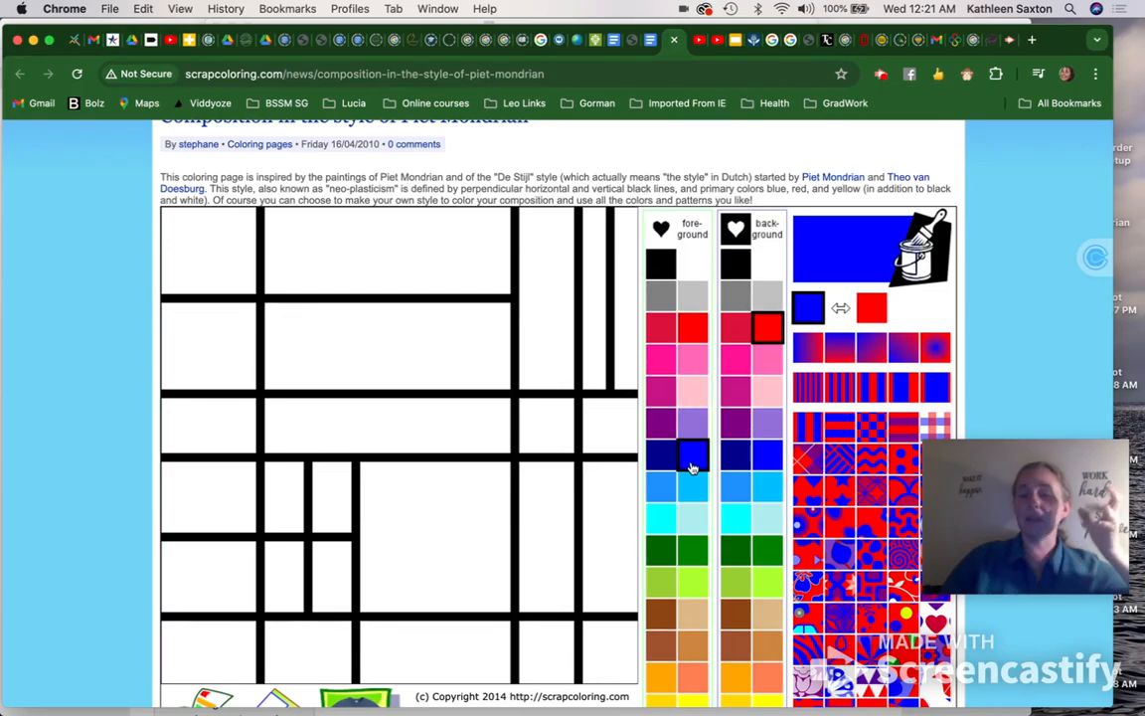
- Fill five cells with blue: the upper-left corner, the fourth in the left column, one small inner cell and two adjacent bottom-row cells
left_click(225, 247)
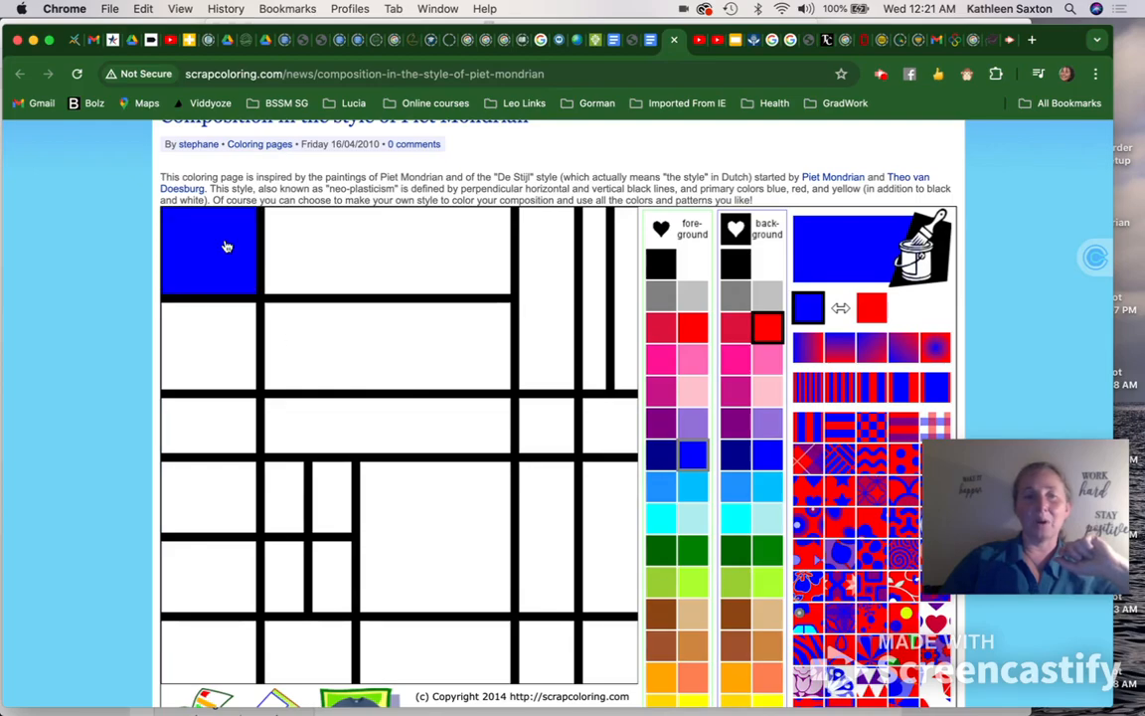
left_click(228, 491)
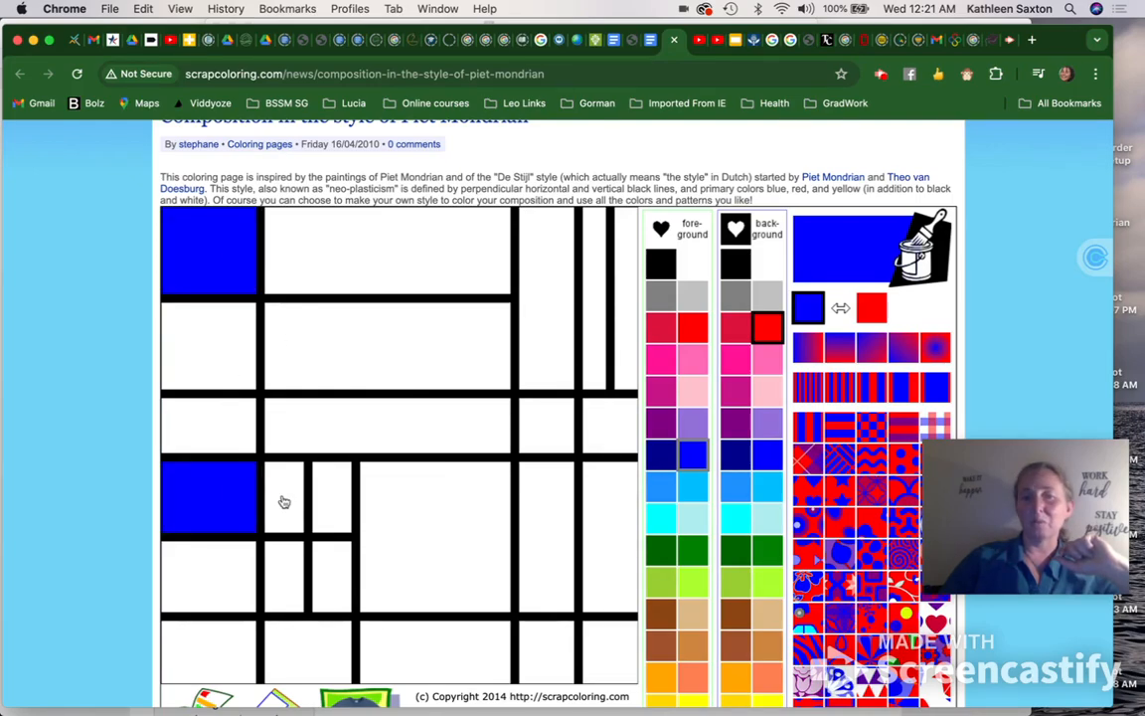
left_click(532, 633)
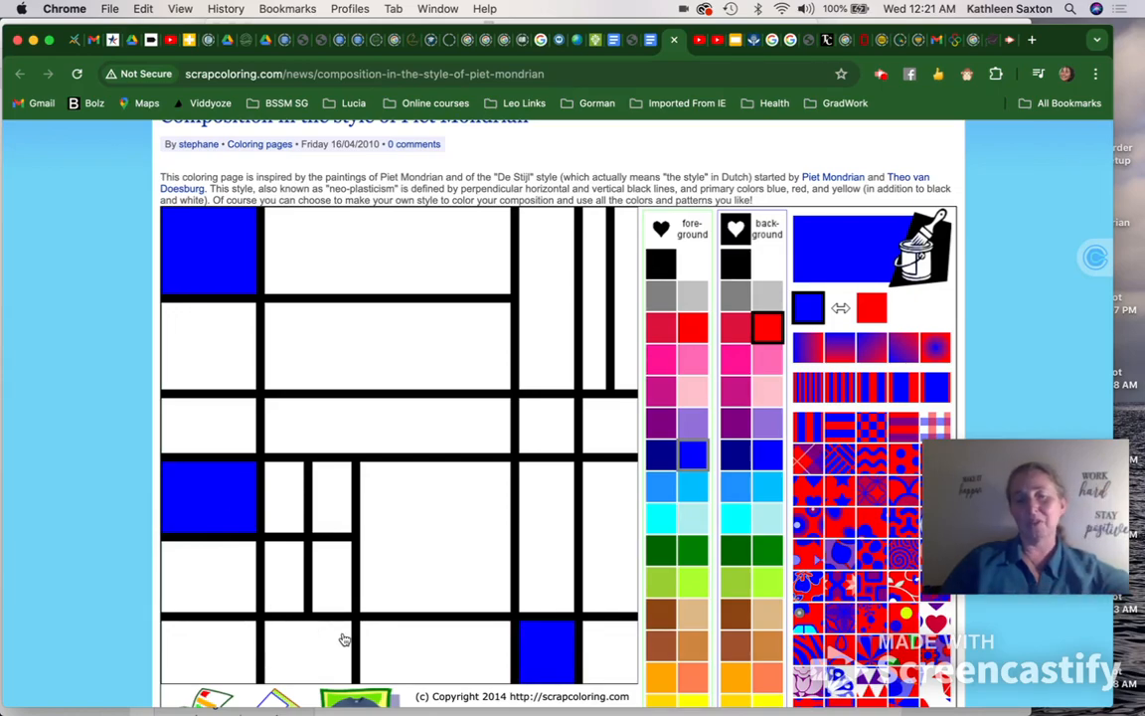
left_click(326, 574)
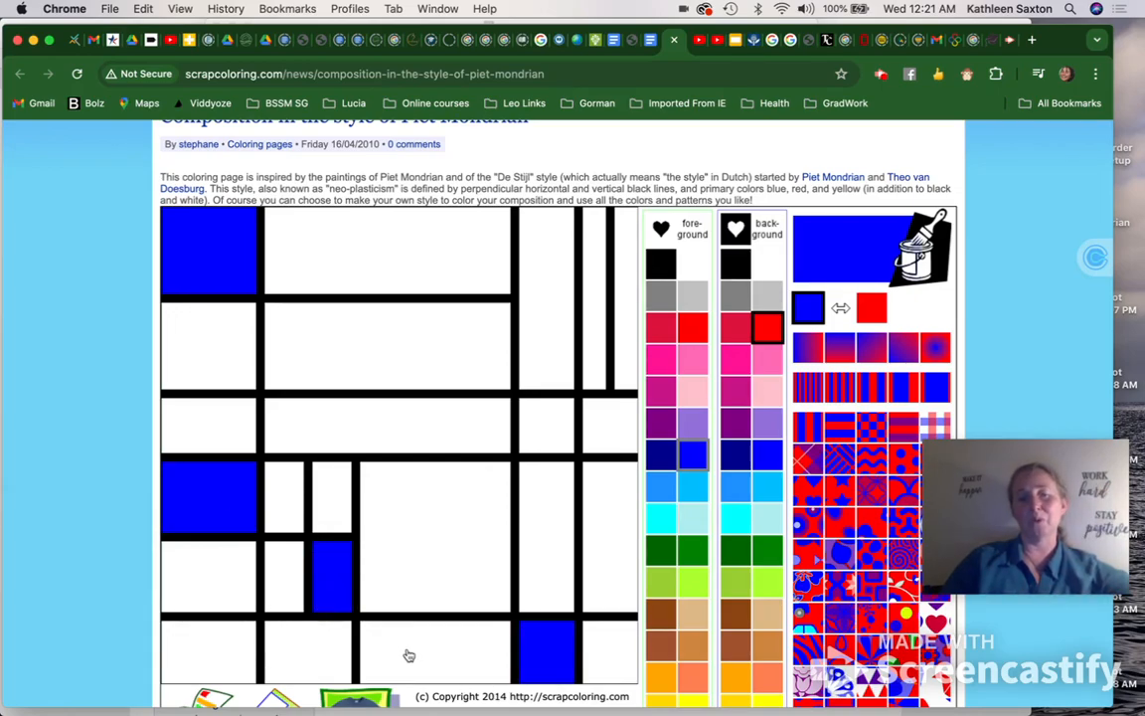
left_click(403, 660)
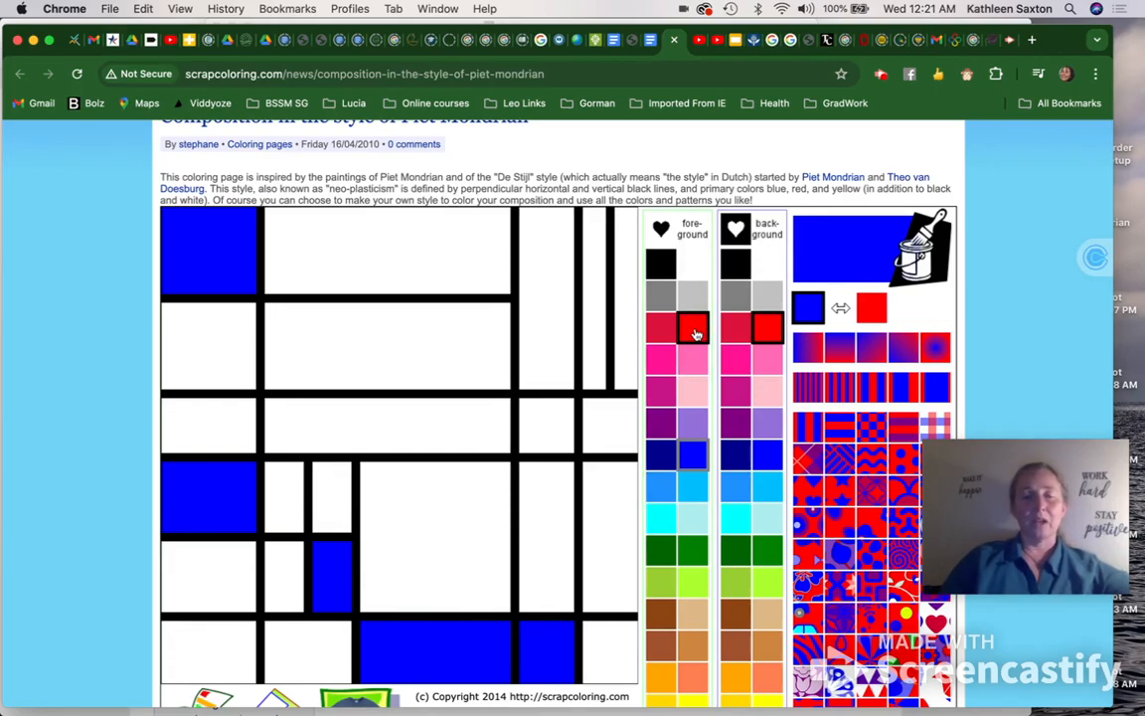
- Set the foreground color to bright yellow and fill the small square cell in the third row, right of the wide cell
scroll(696, 326, "down", 2)
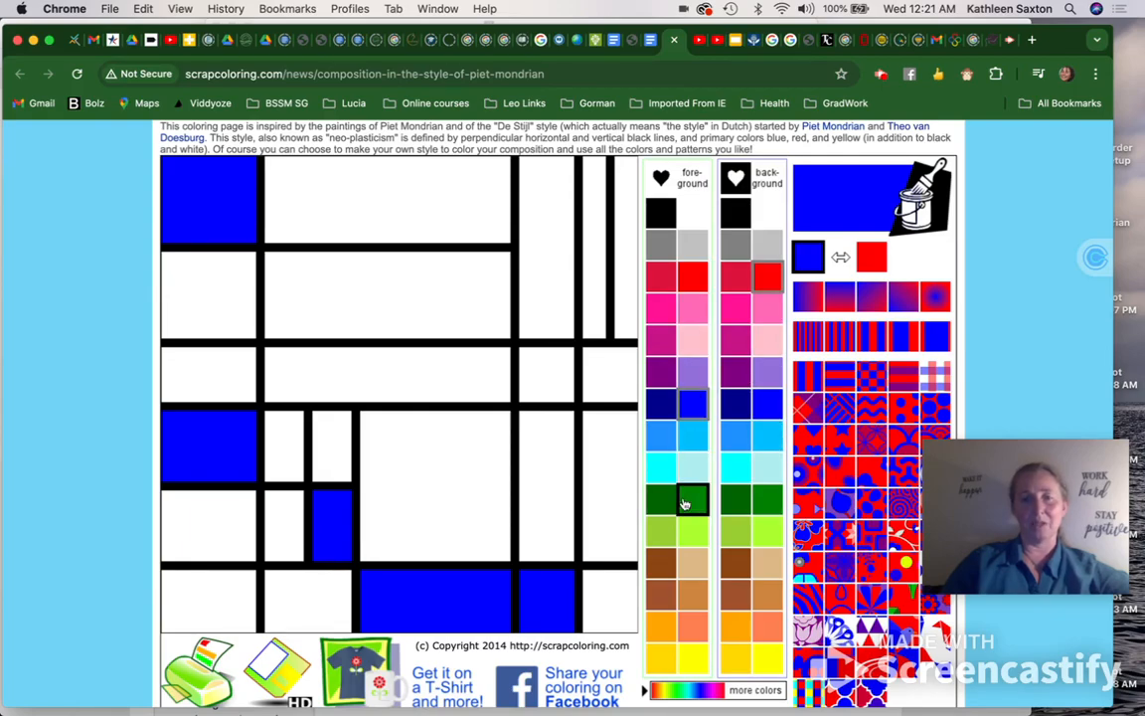
left_click(693, 656)
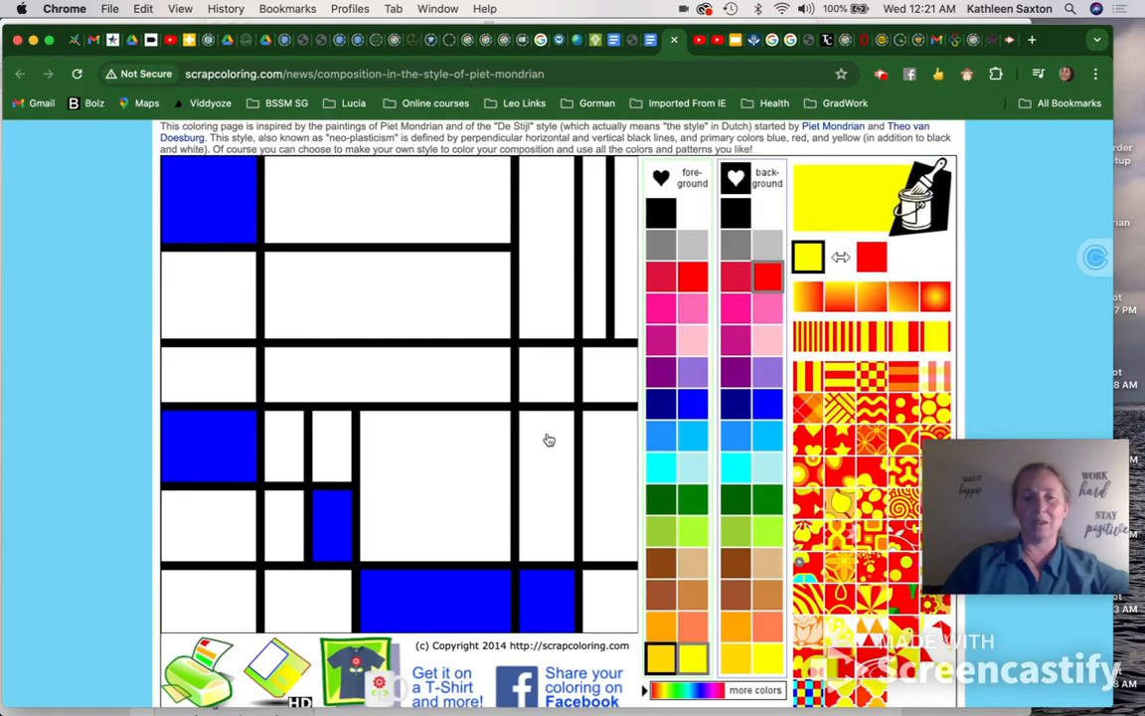
left_click(542, 380)
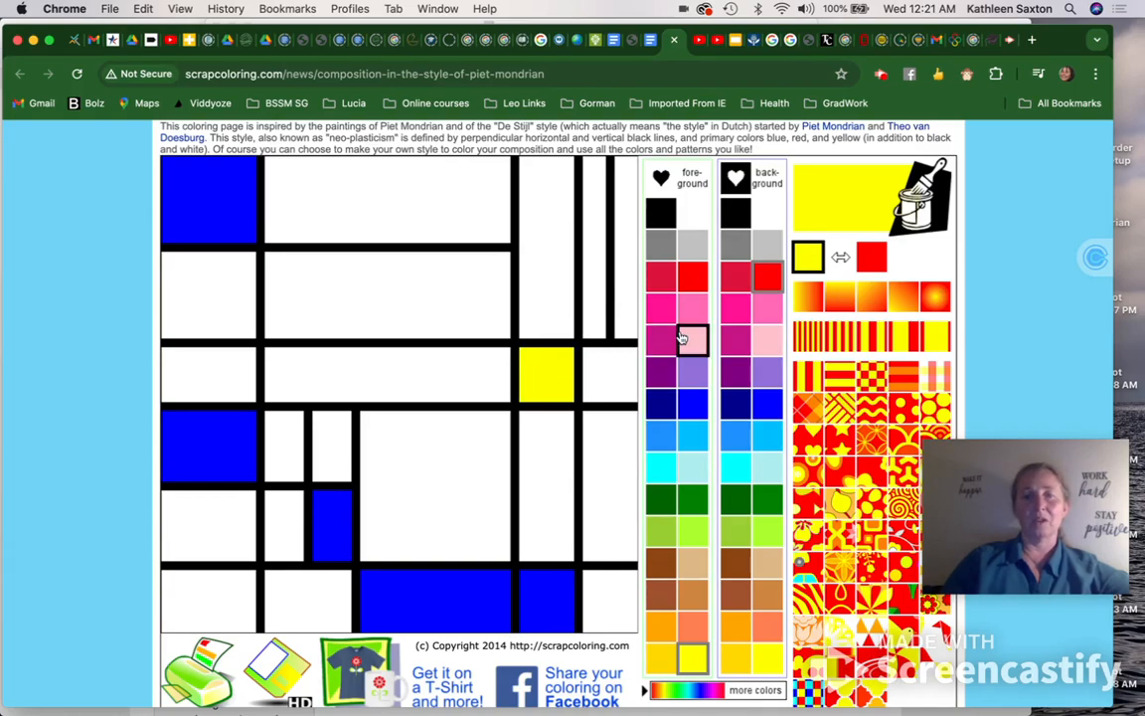
- Set the foreground color to bright red and fill the tall narrow strip at the composition's upper-right edge
left_click(664, 277)
left_click(693, 276)
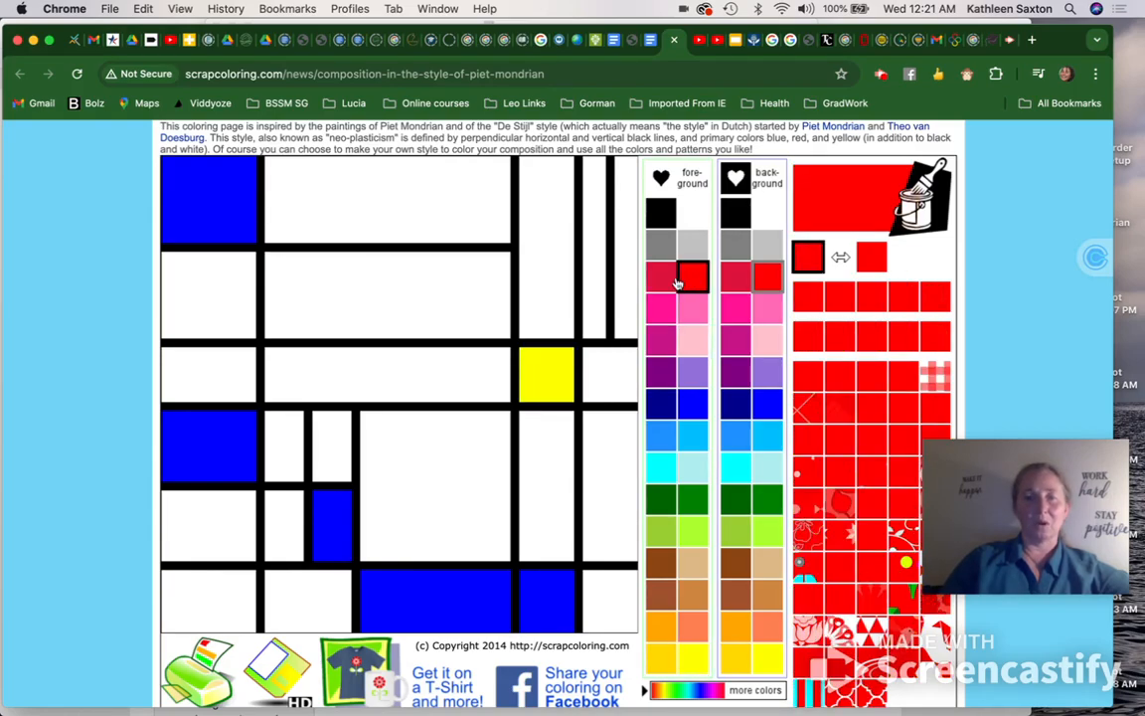
left_click(620, 290)
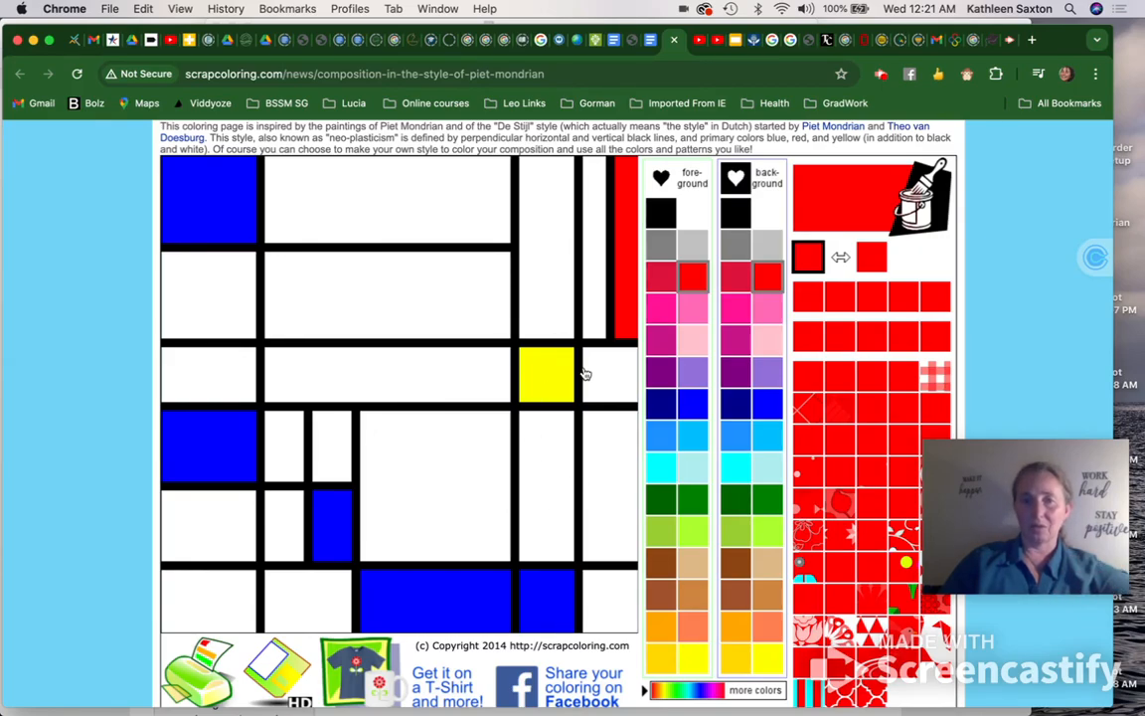
scroll(593, 202, "down", 2)
scroll(593, 202, "up", 2)
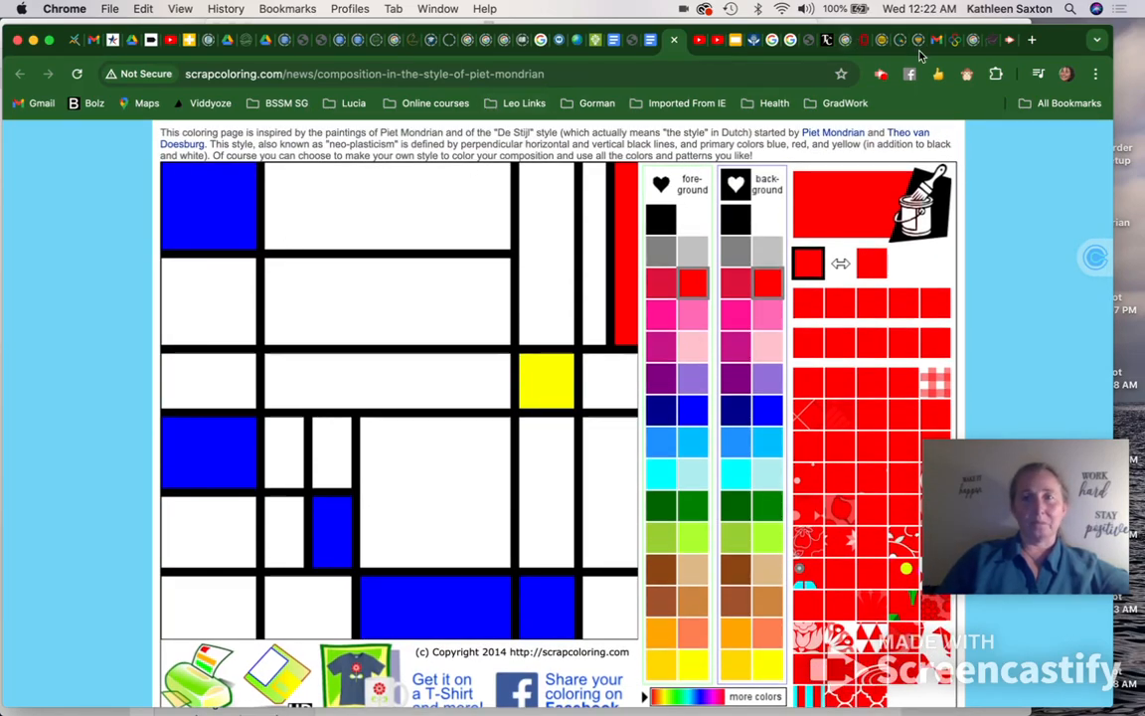
left_click(882, 75)
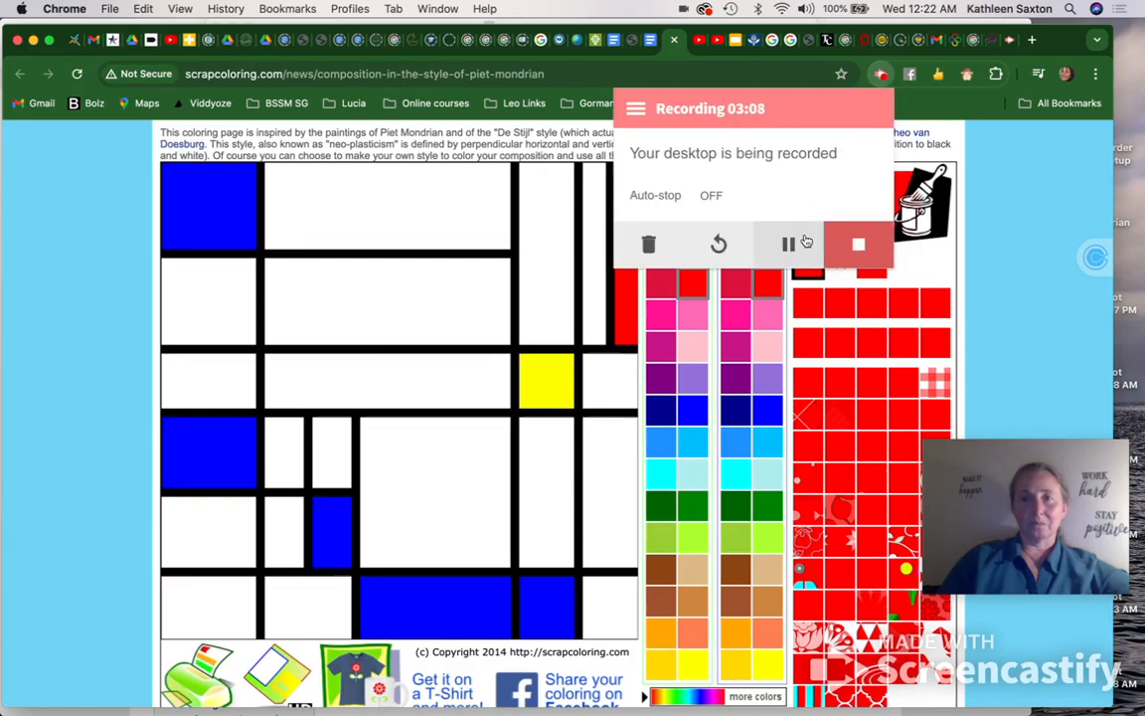
left_click(789, 246)
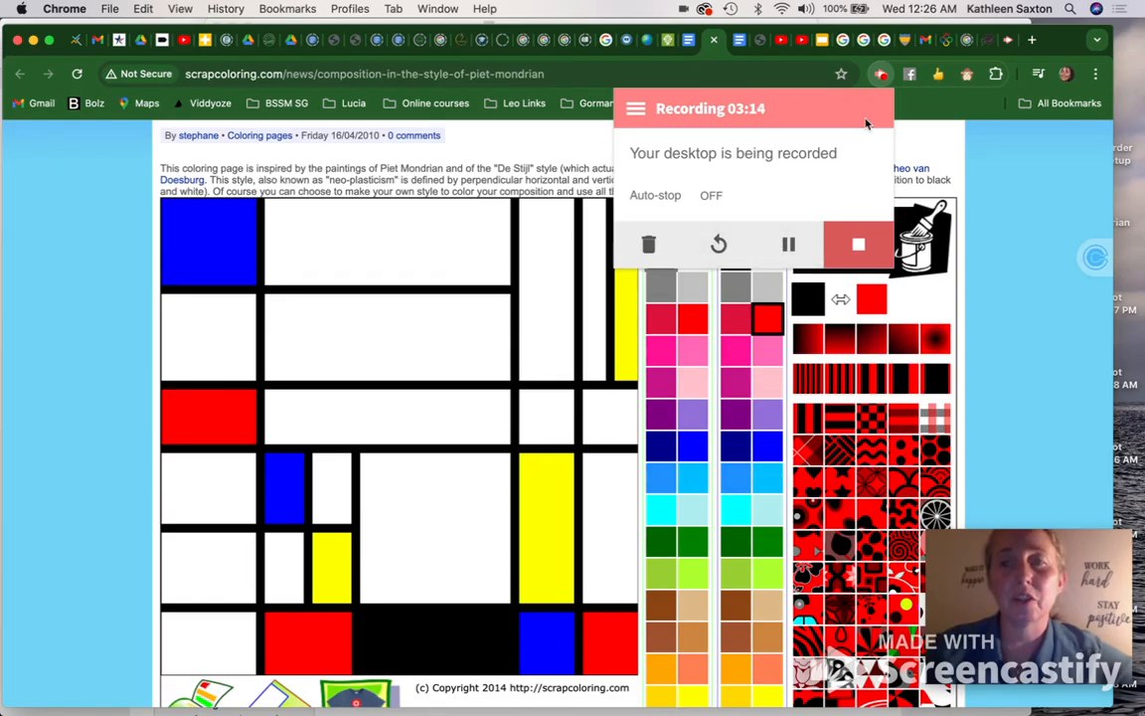
left_click(879, 76)
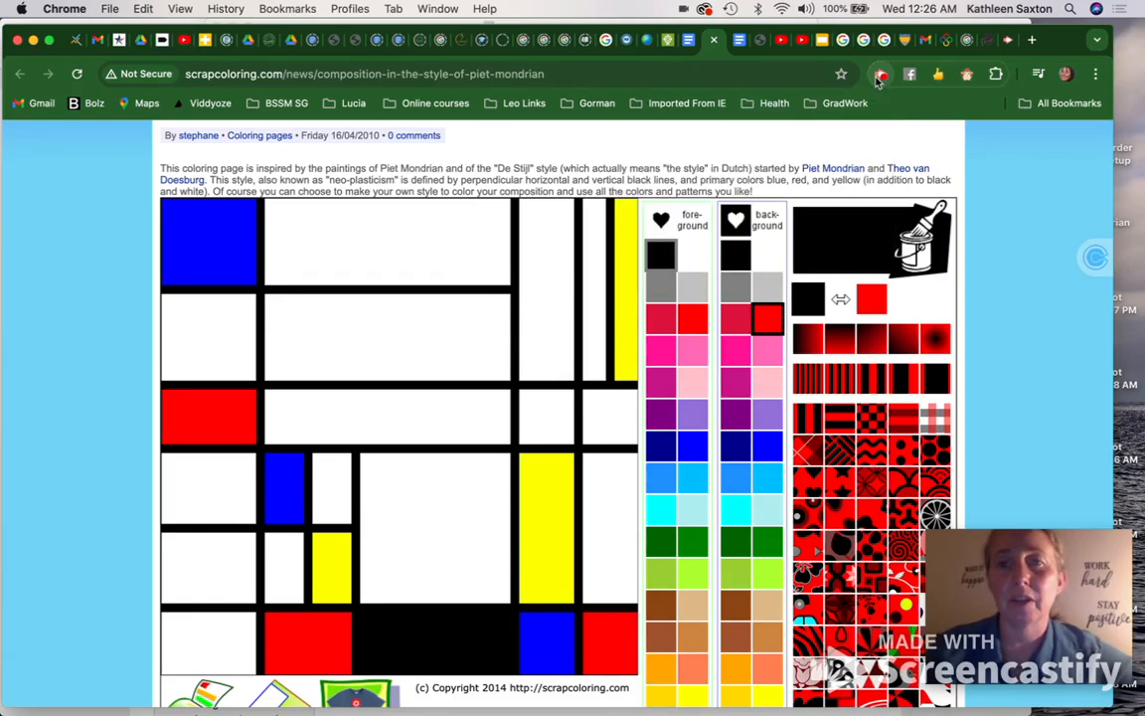
left_click(879, 77)
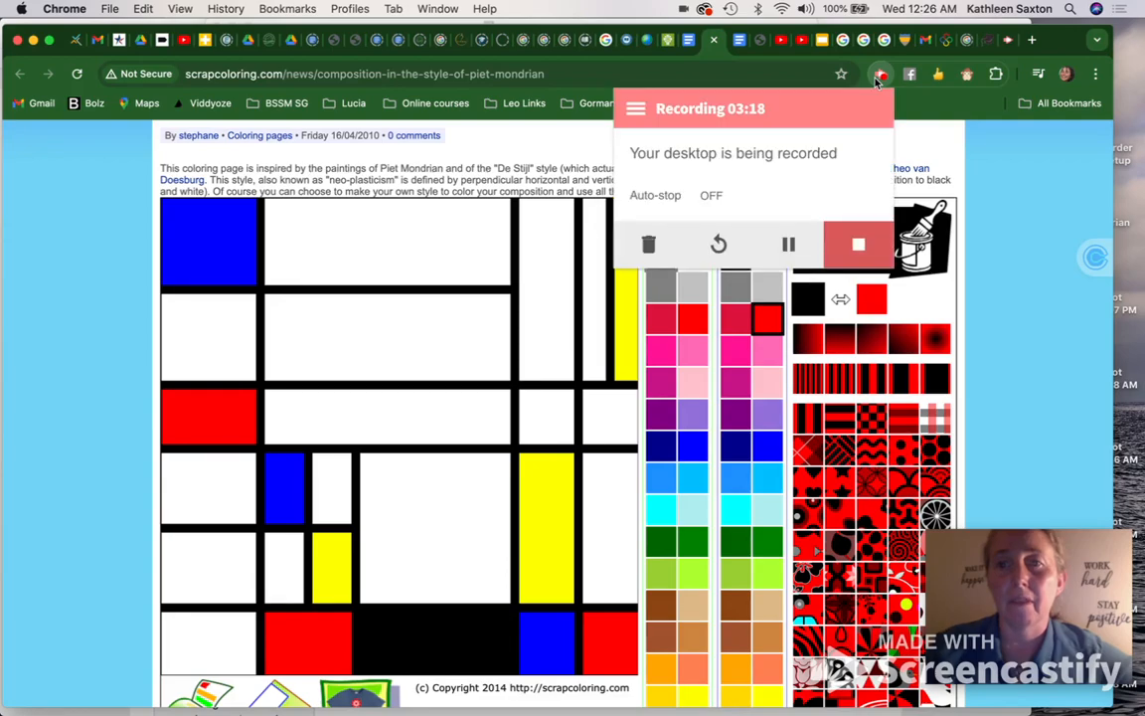
left_click(879, 77)
- Switch to the Google image results for Windows screenshot shortcuts and open the HelloTech image highlighting the Shift, Windows and S keys
left_click(848, 45)
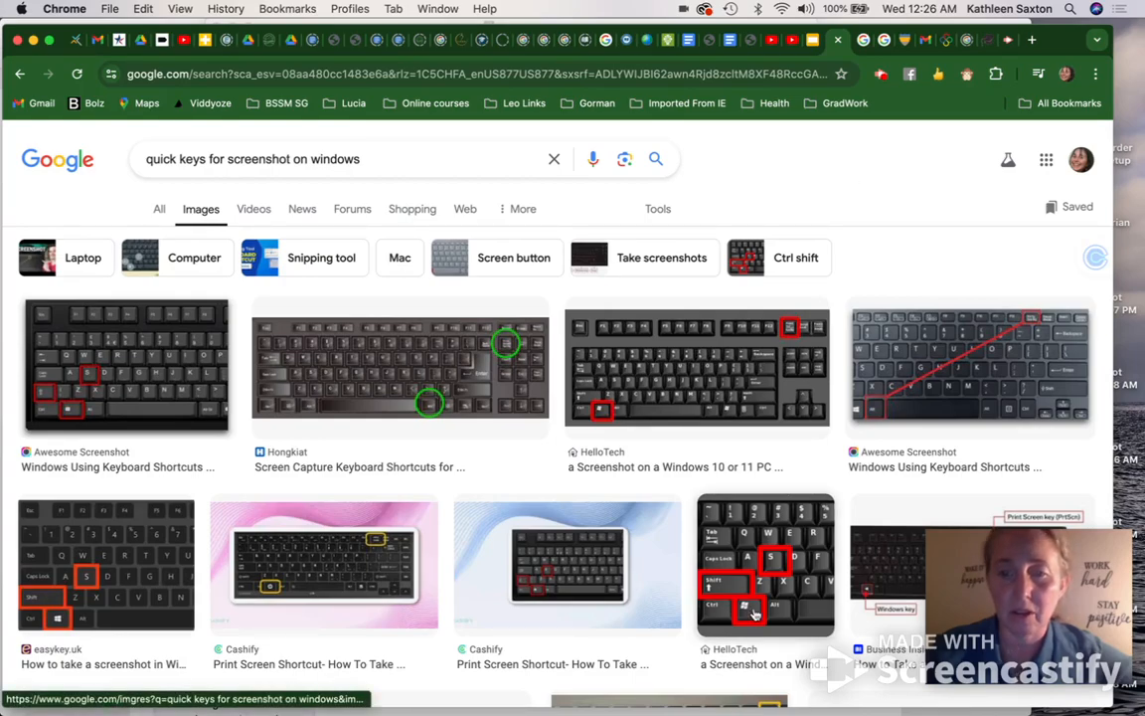
left_click(758, 610)
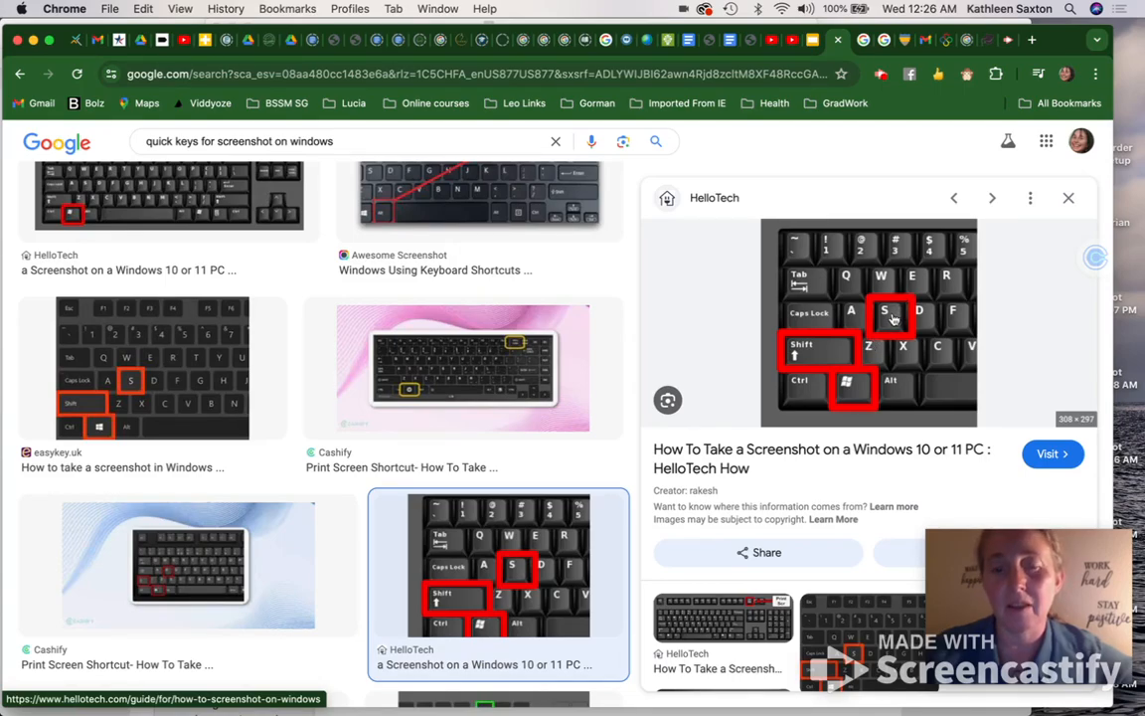
- Examine the VPSBasics and wikiHow images of Mac screenshot keys, and switch to the Chromebook screenshot shortcut results
left_click(861, 40)
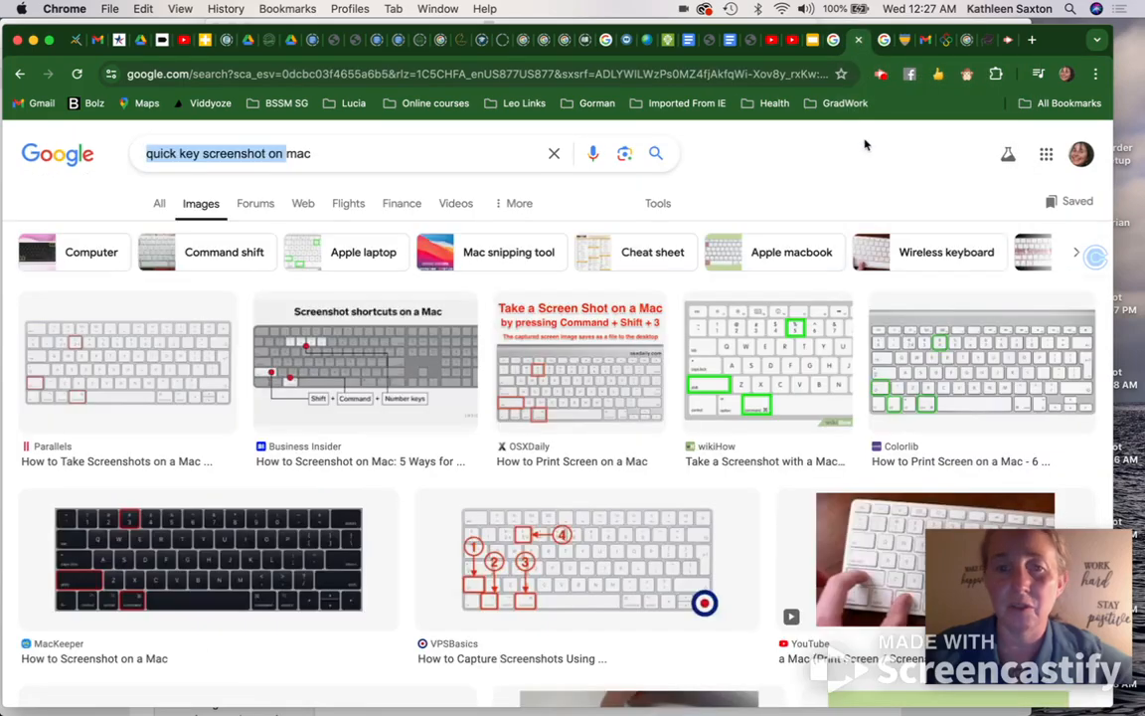
left_click(622, 562)
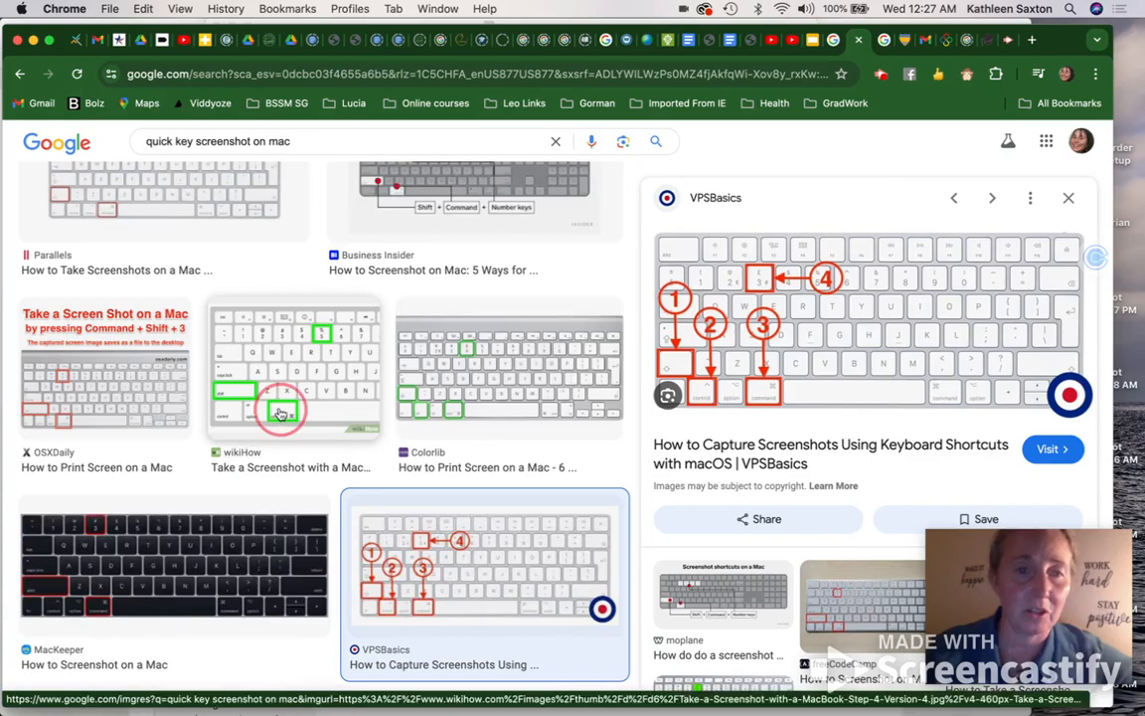
left_click(307, 365)
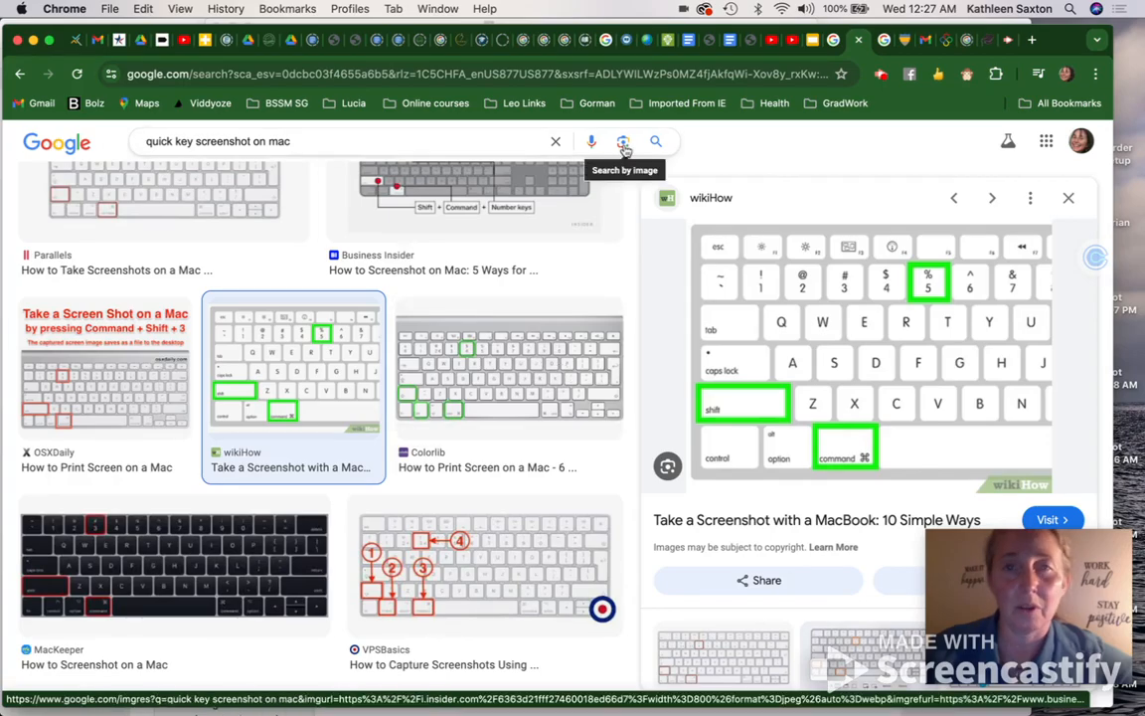
left_click(882, 46)
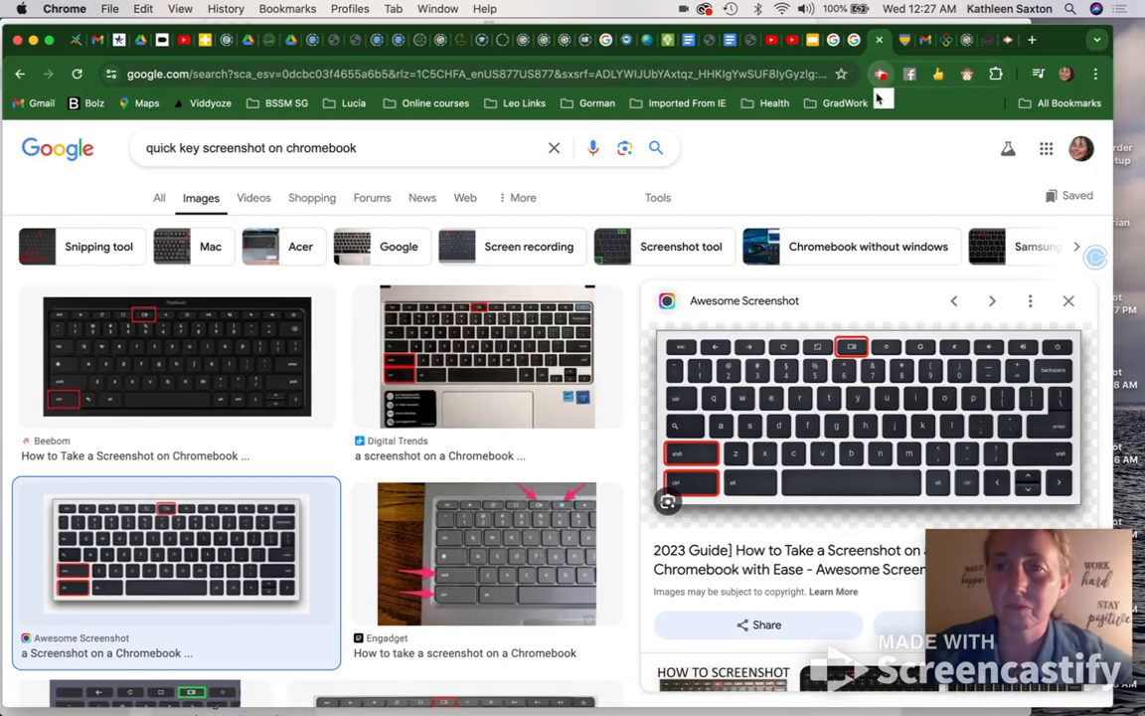
- Return to the coloring page, capture a screenshot of just the full Mondrian composition and save it to the clipboard
left_click(788, 248)
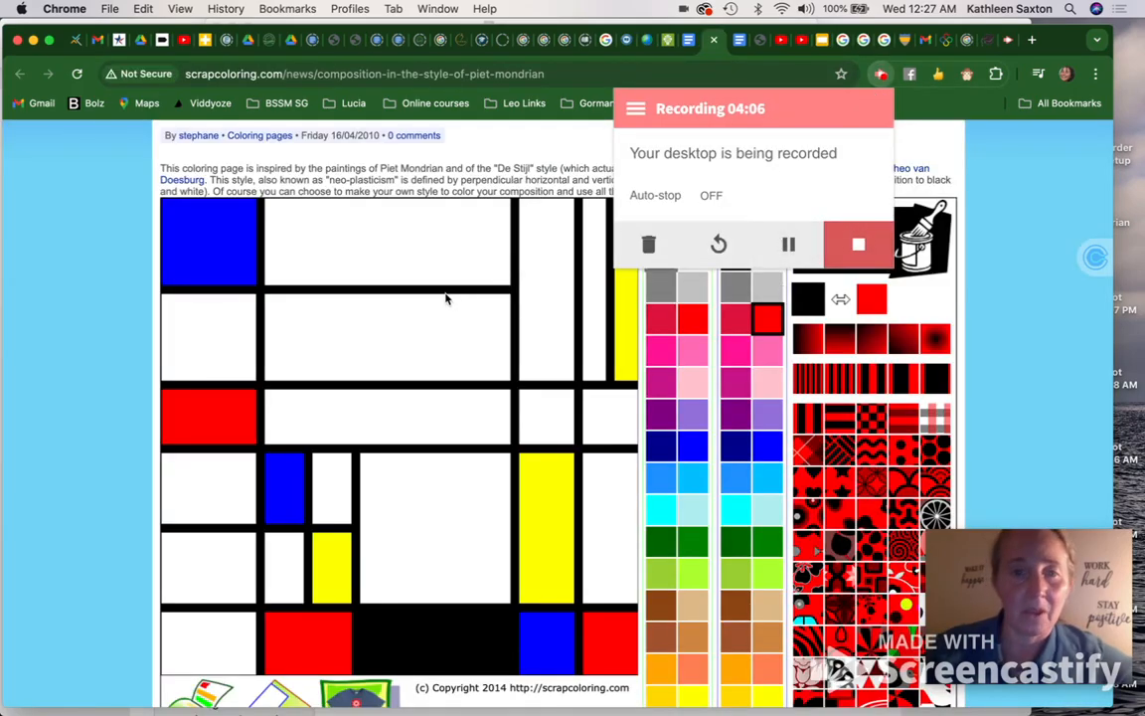
left_click(880, 75)
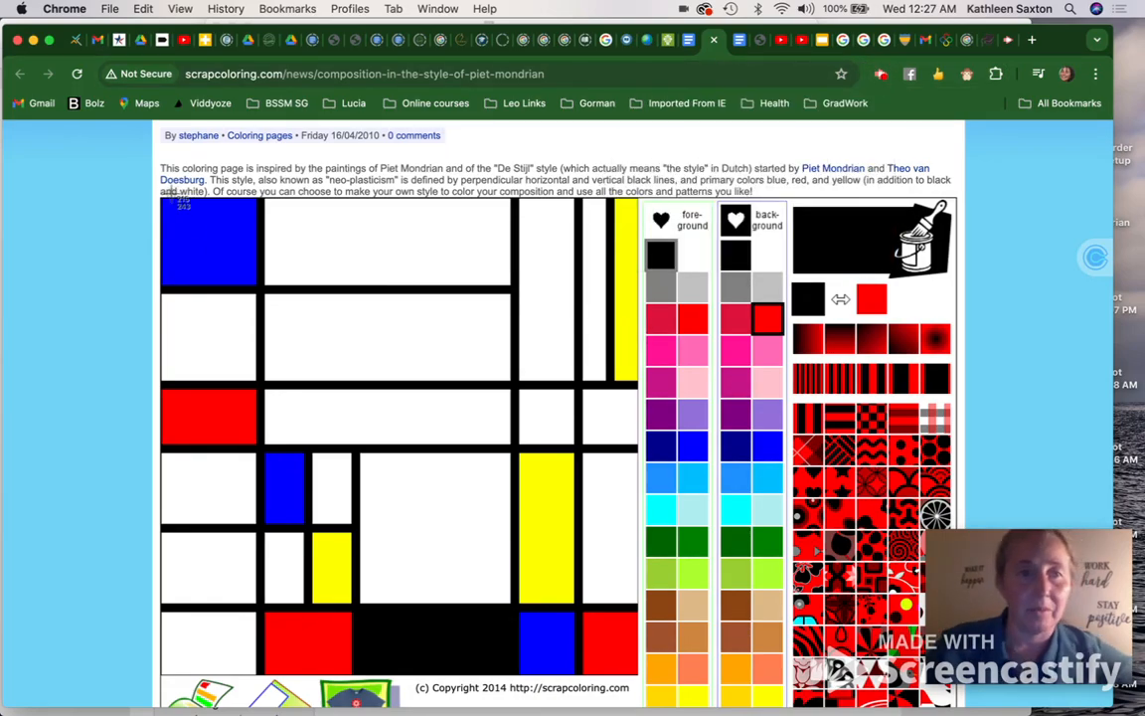
mouse_move(159, 200)
left_mouse_down()
mouse_move(286, 230)
mouse_move(568, 481)
mouse_move(628, 607)
mouse_move(642, 678)
left_mouse_up()
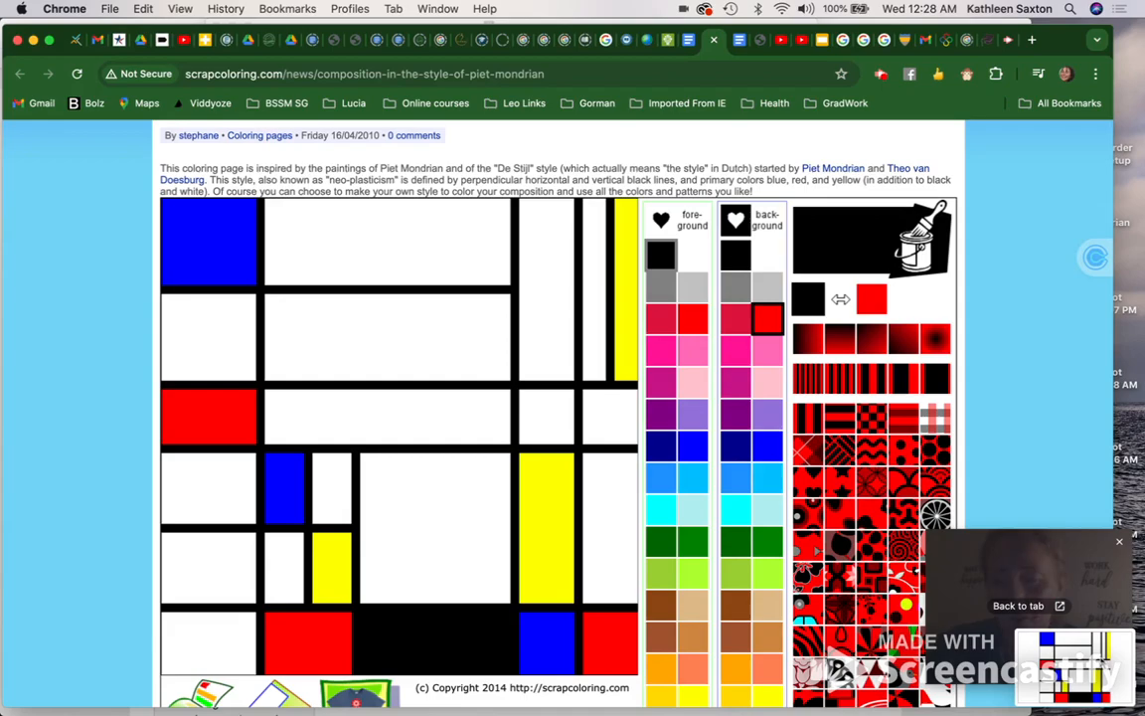
right_click(1094, 664)
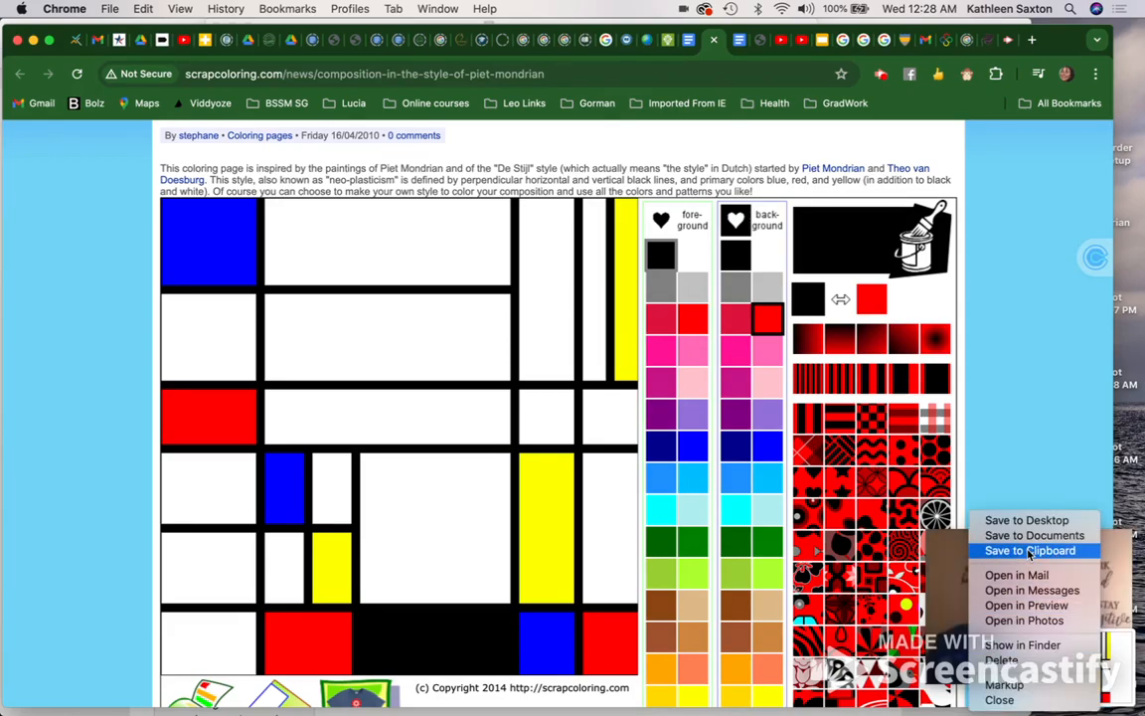
left_click(1031, 551)
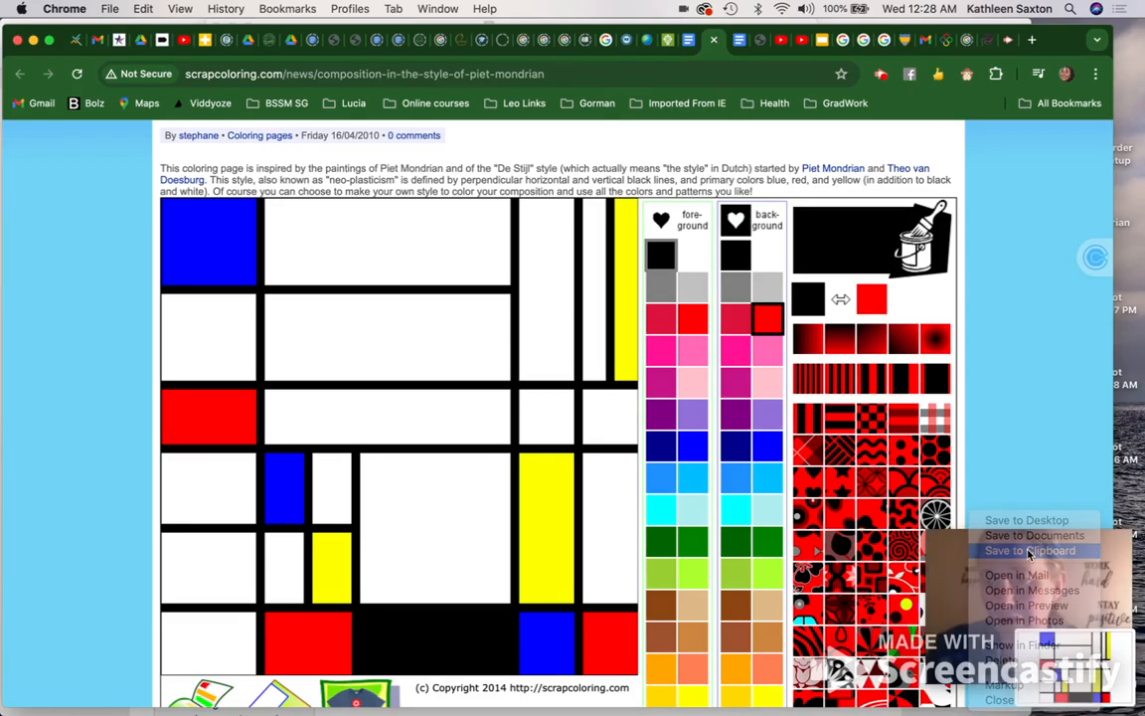
- In the Mondrian Assignment document, paste the screenshot below "Place a screen shot of the piece here" and remove the blank line above its caption
left_click(739, 41)
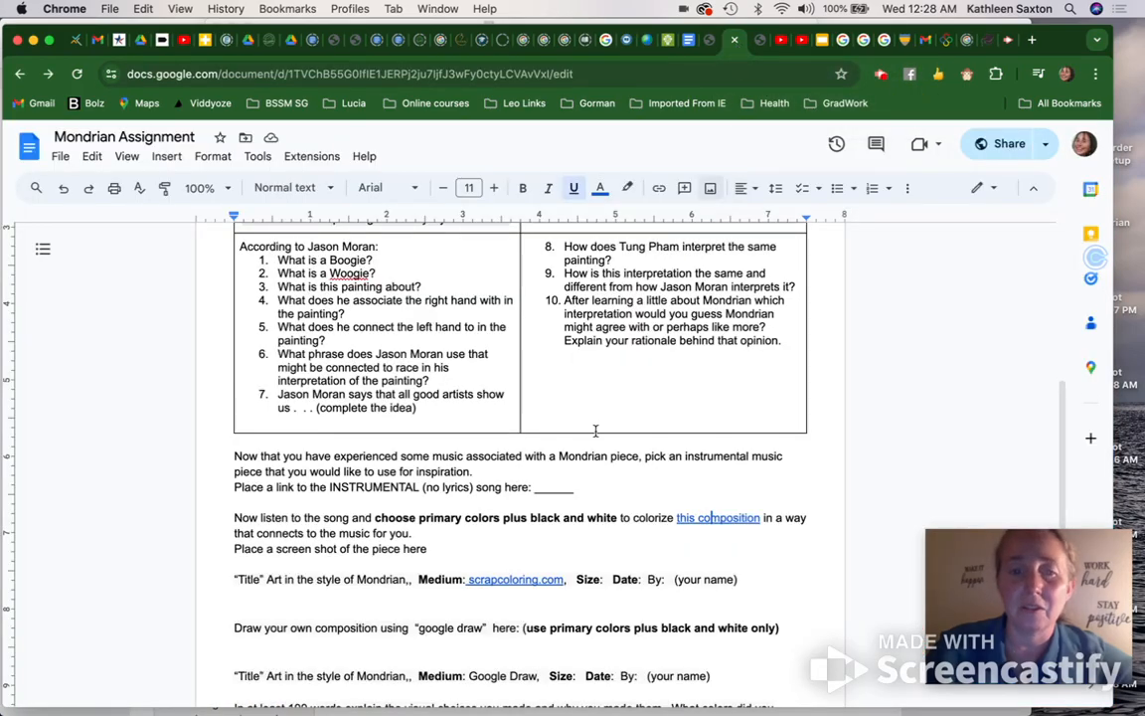
left_click(375, 595)
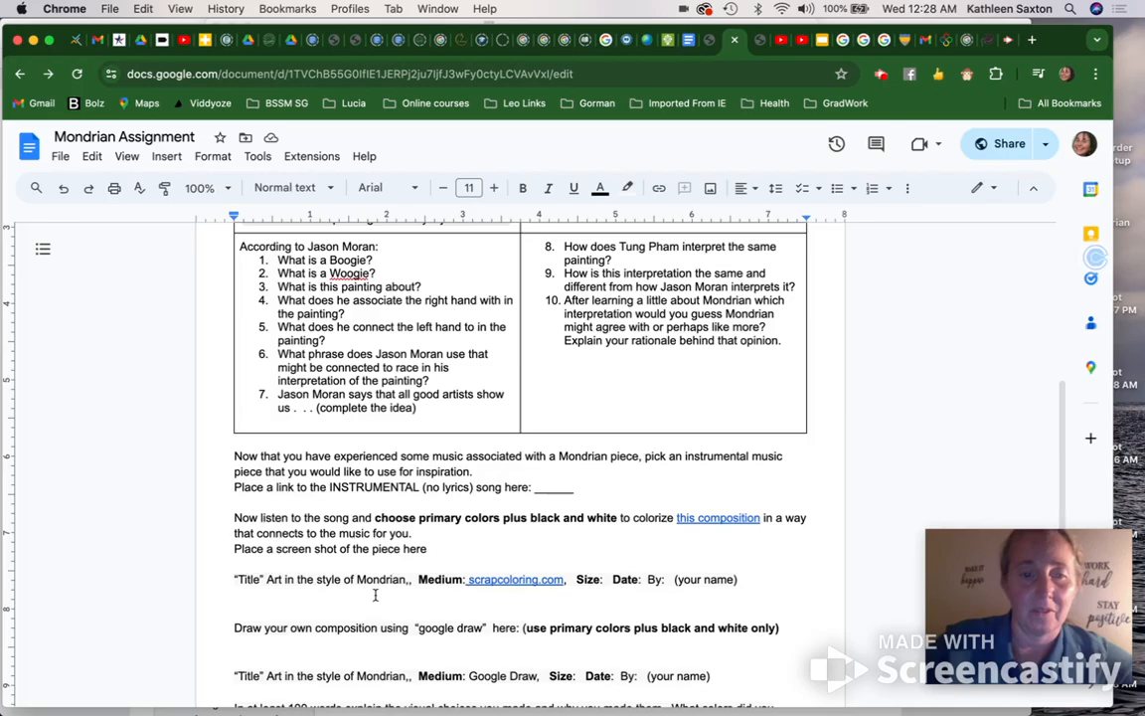
key("super+v")
key("super+z")
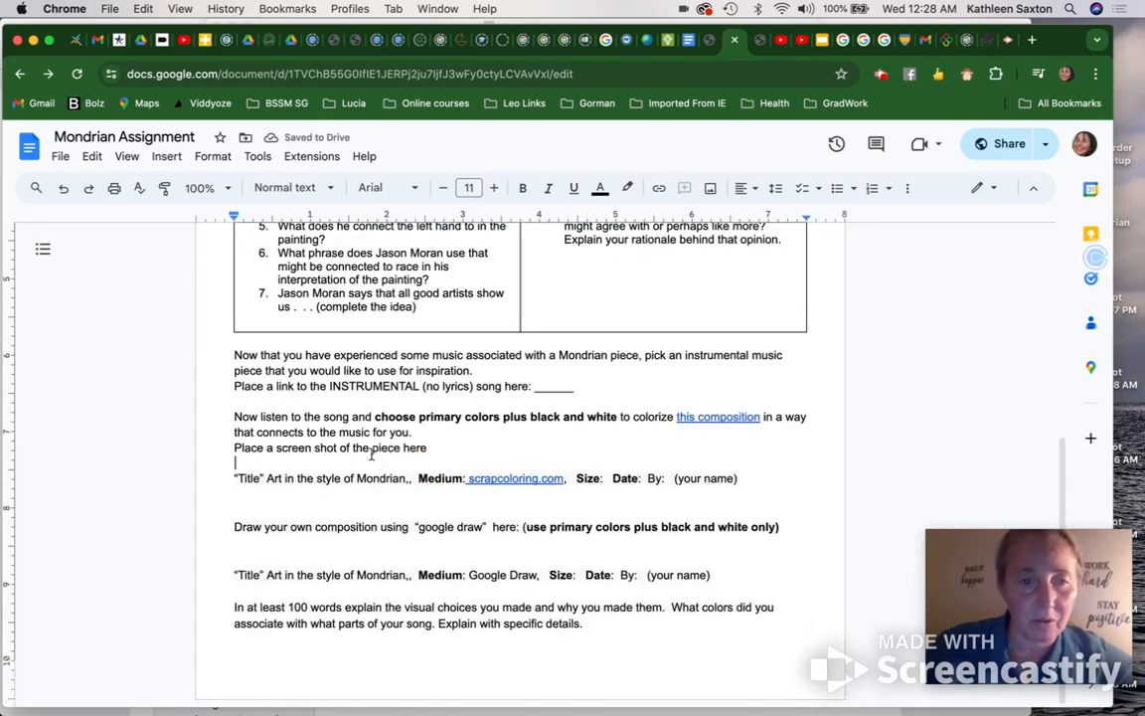
left_click_drag(251, 450, 228, 447)
left_click(436, 454)
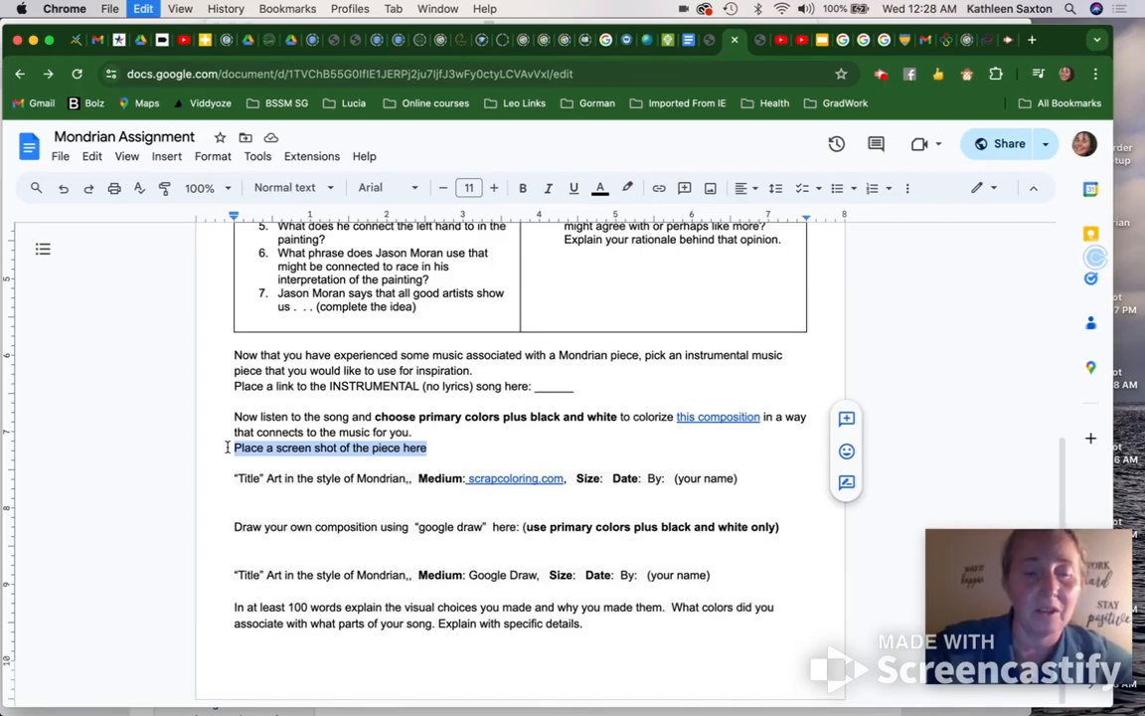
key("super+v")
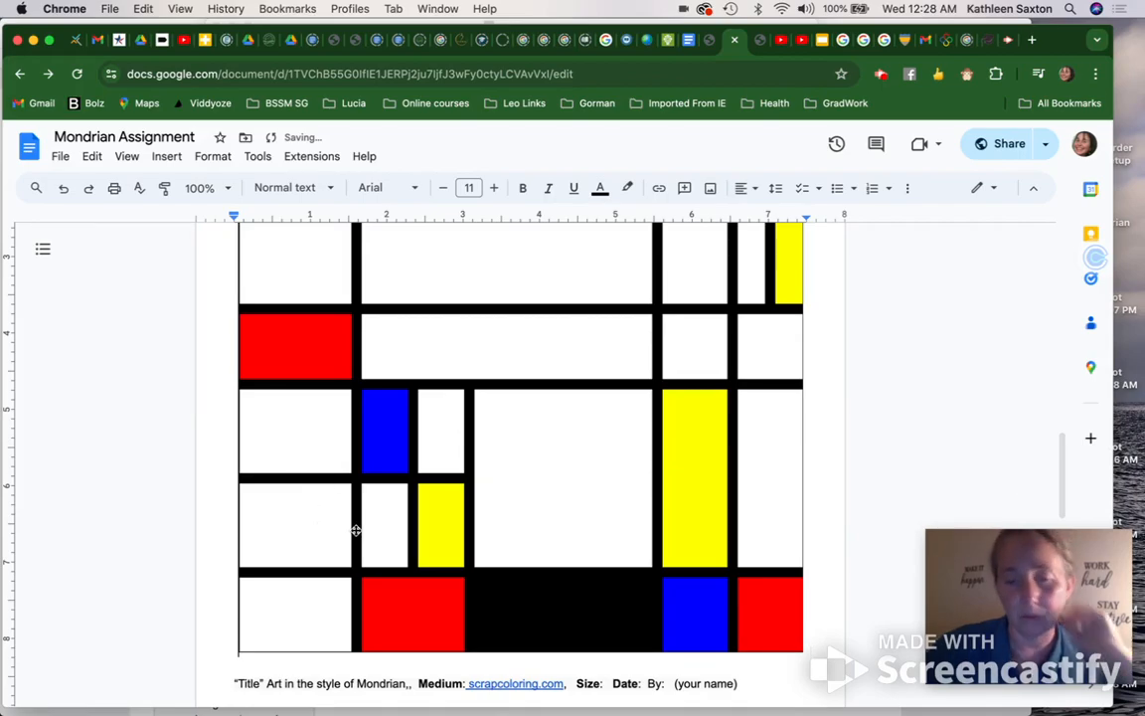
left_click(235, 683)
key("BackSpace")
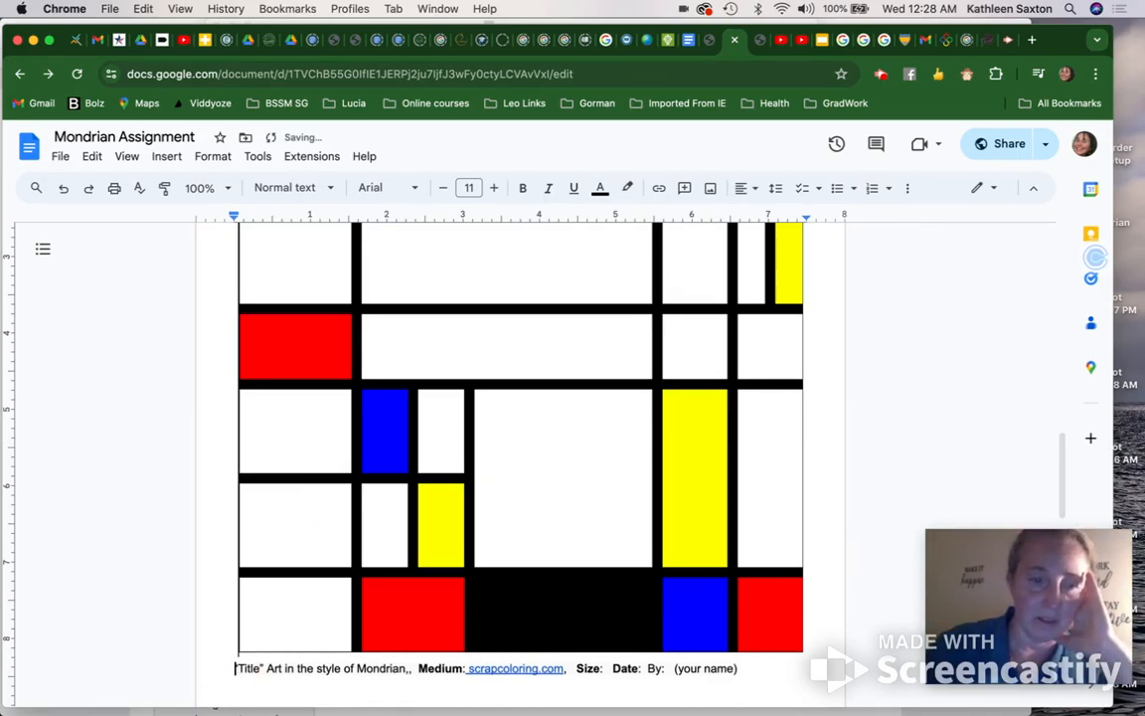
- Add the text "FourSeasons Vivaldi-" directly after "Title" in the caption below the pasted composition
scroll(299, 684, "down", 2)
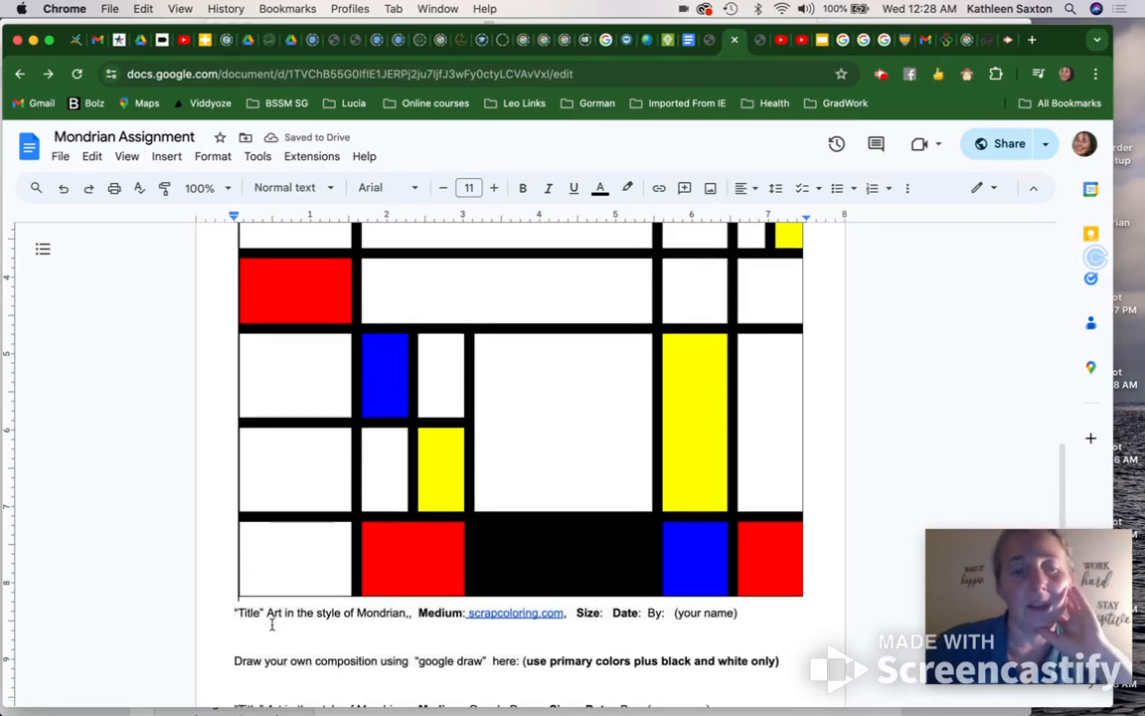
left_click(264, 612)
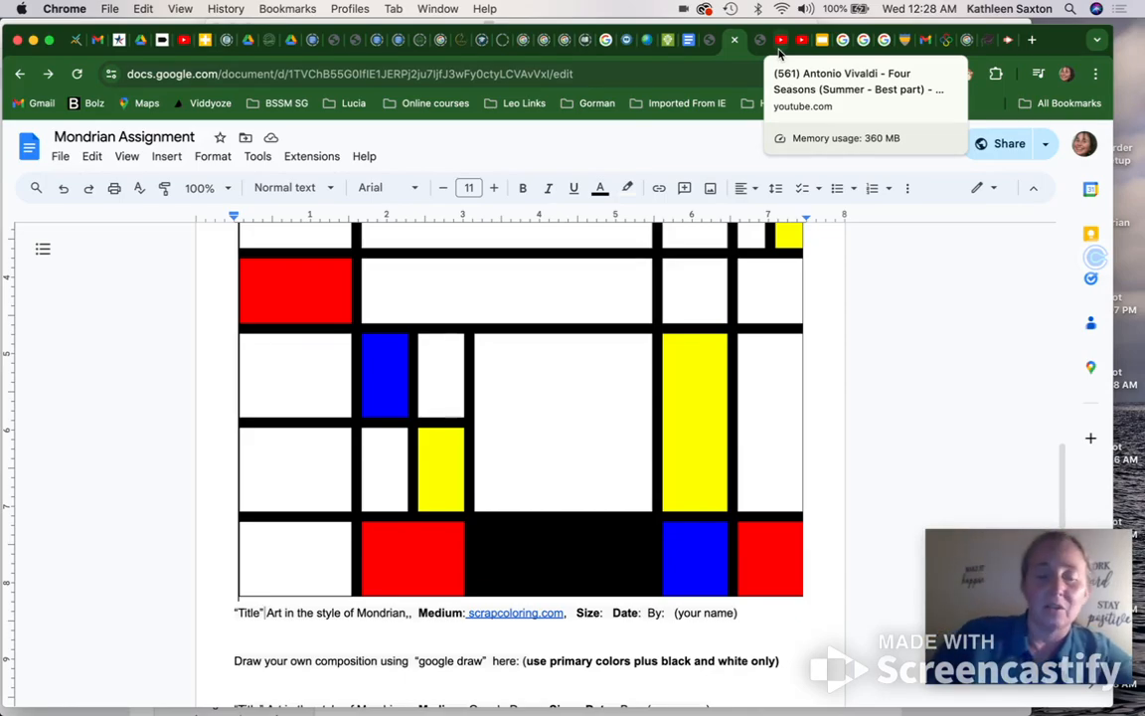
type("Four")
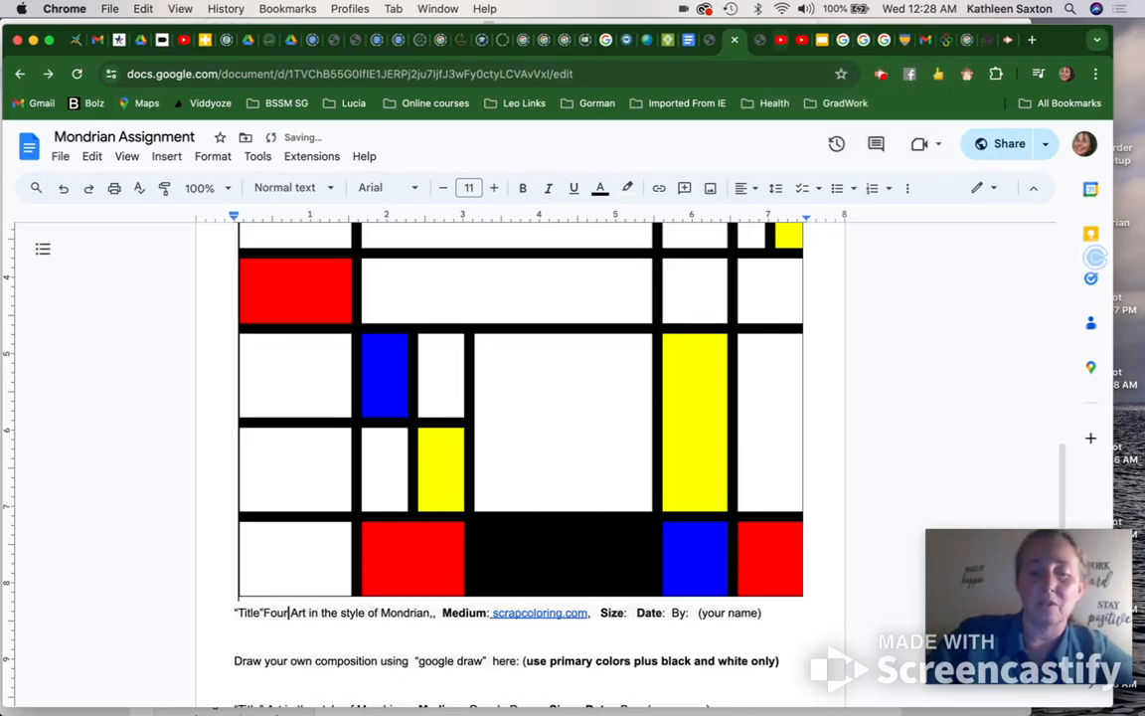
type("Season")
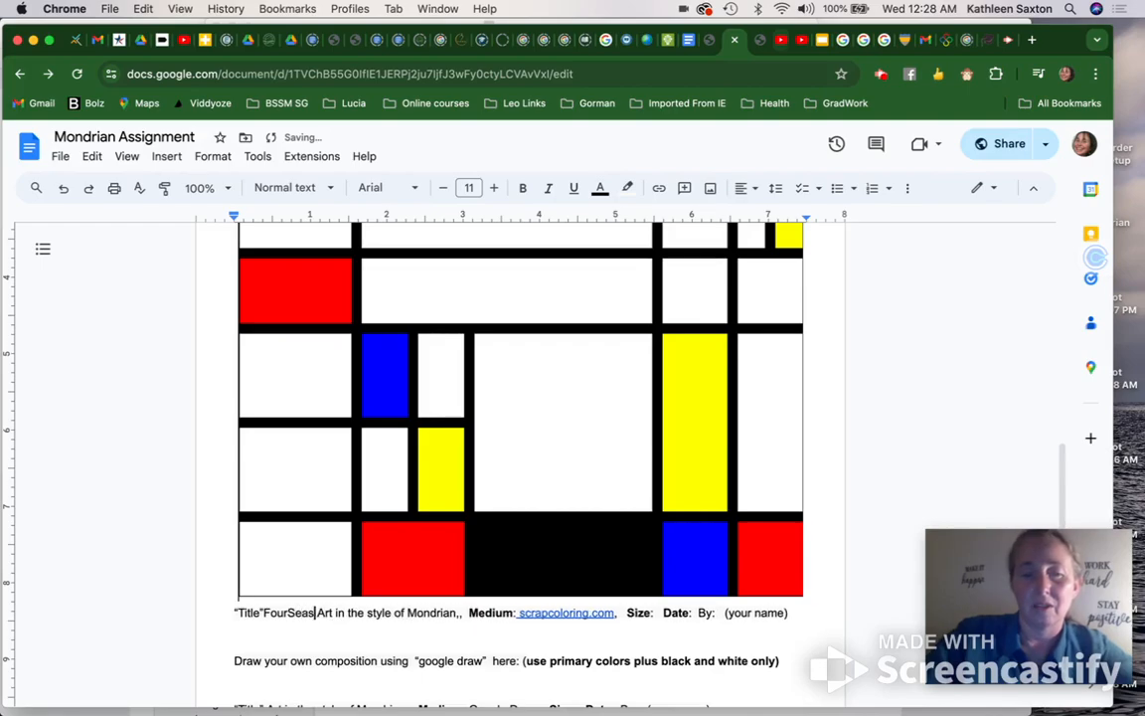
type("s Vival")
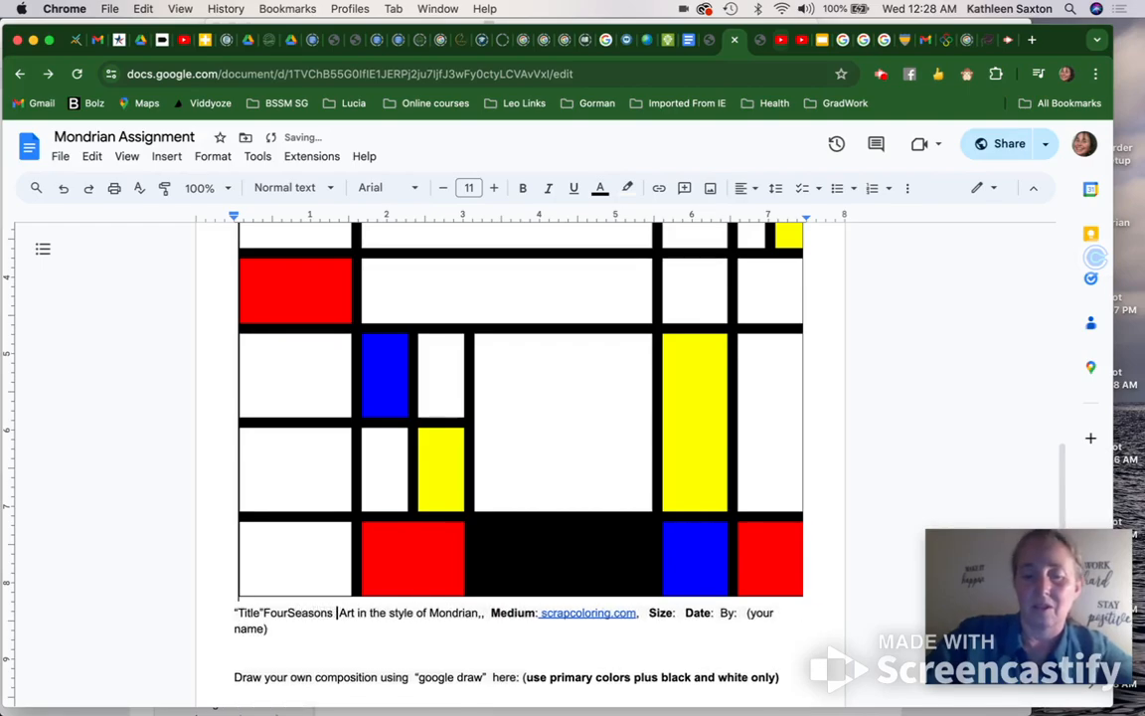
type("di-")
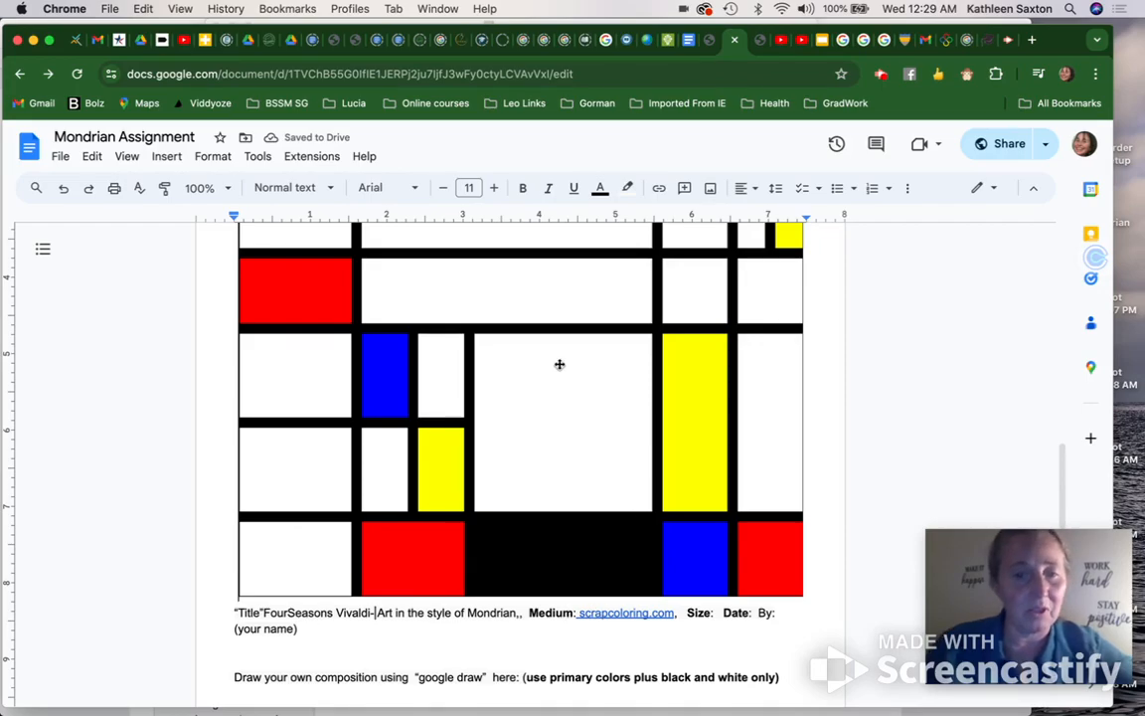
- Enter "Actual" as the size in the caption of the pasted composition
left_click(714, 612)
type("Act")
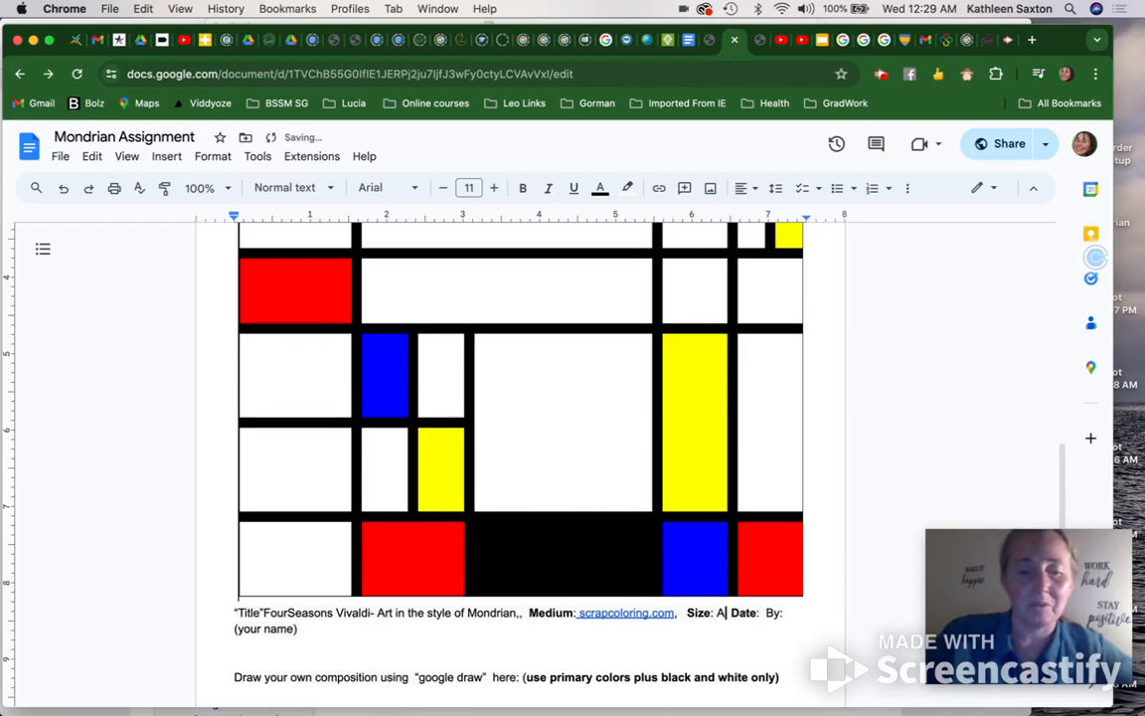
type("ual")
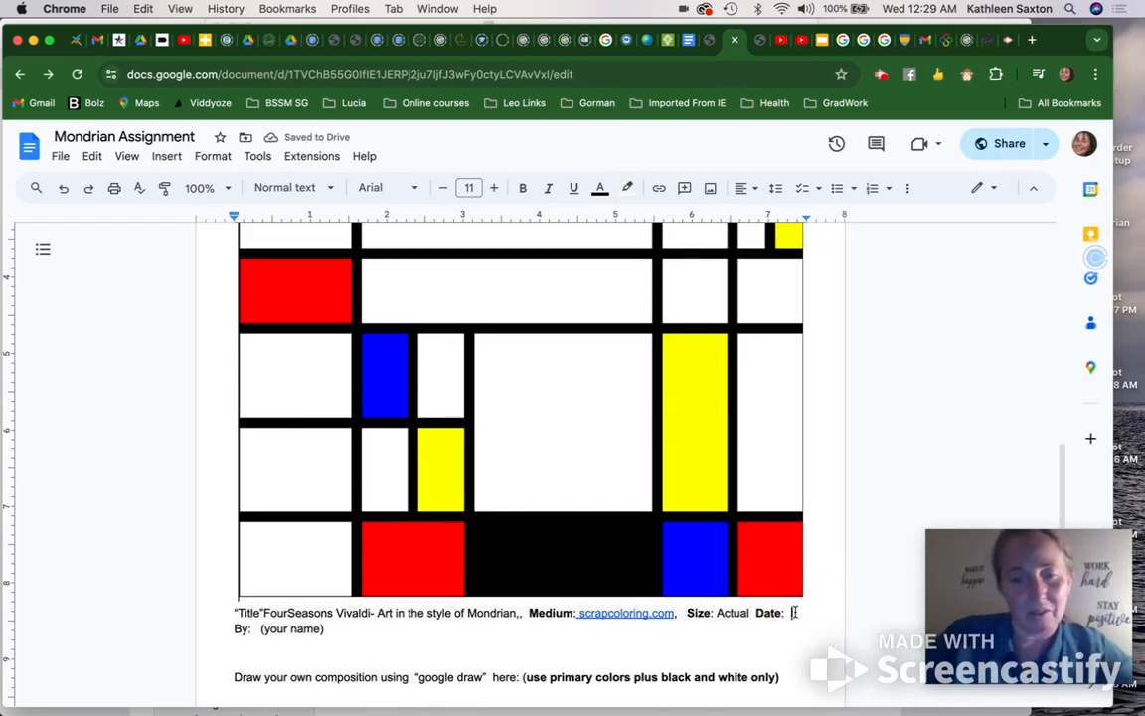
left_click_drag(261, 630, 217, 467)
left_click(352, 633)
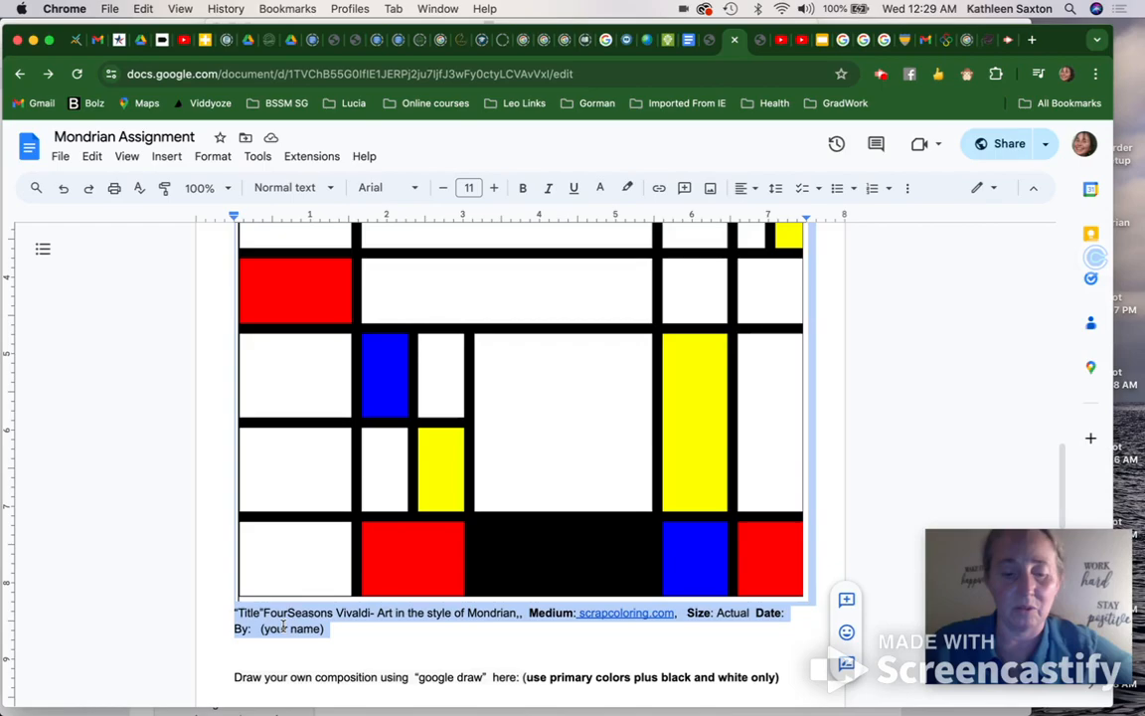
- Start a new embedded drawing on the blank line above "Draw your own composition using google draw"
left_click(356, 652)
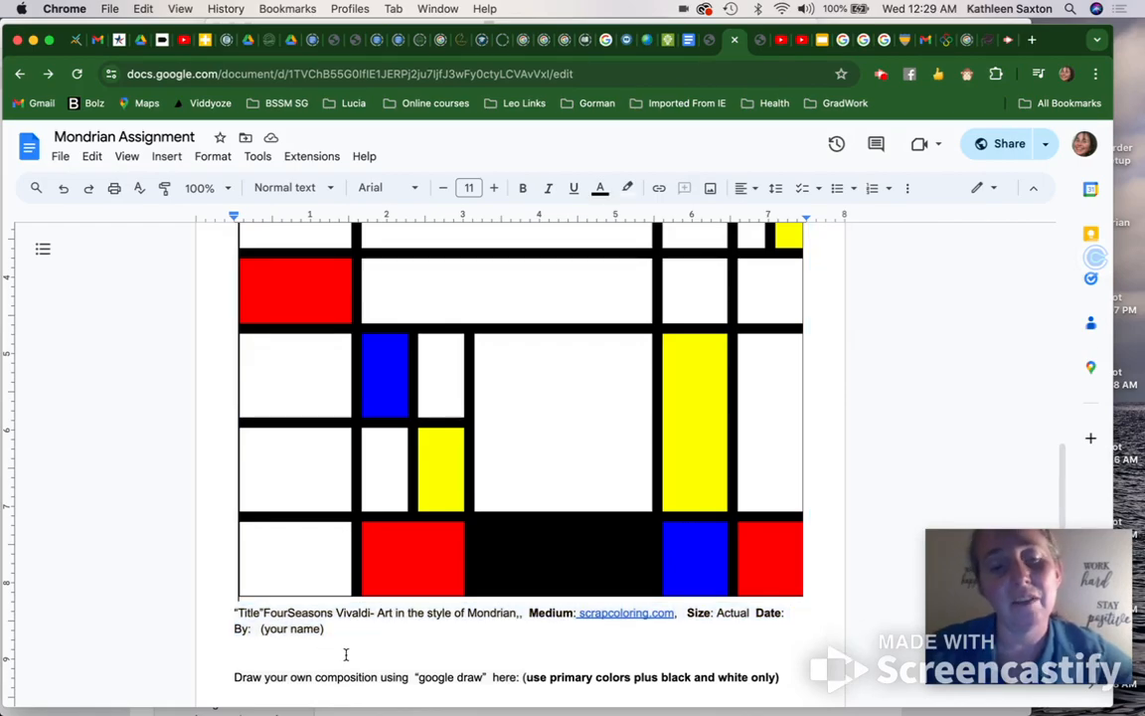
scroll(346, 653, "down", 1)
scroll(346, 653, "down", 3)
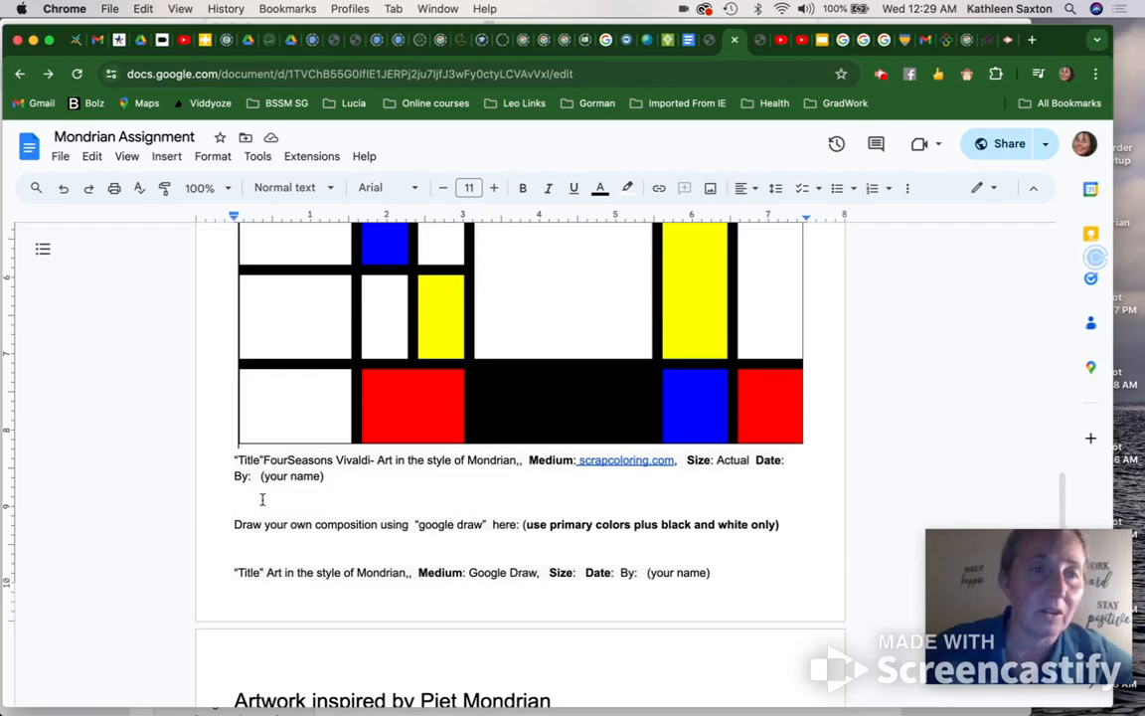
left_click(167, 157)
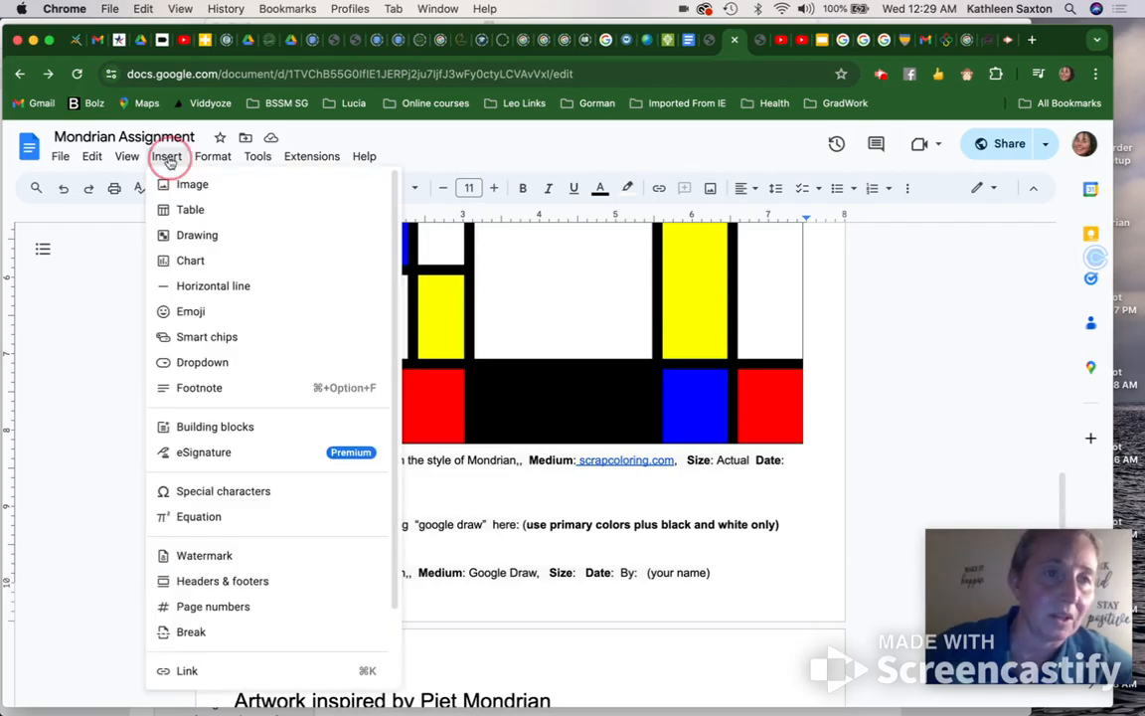
mouse_move(192, 236)
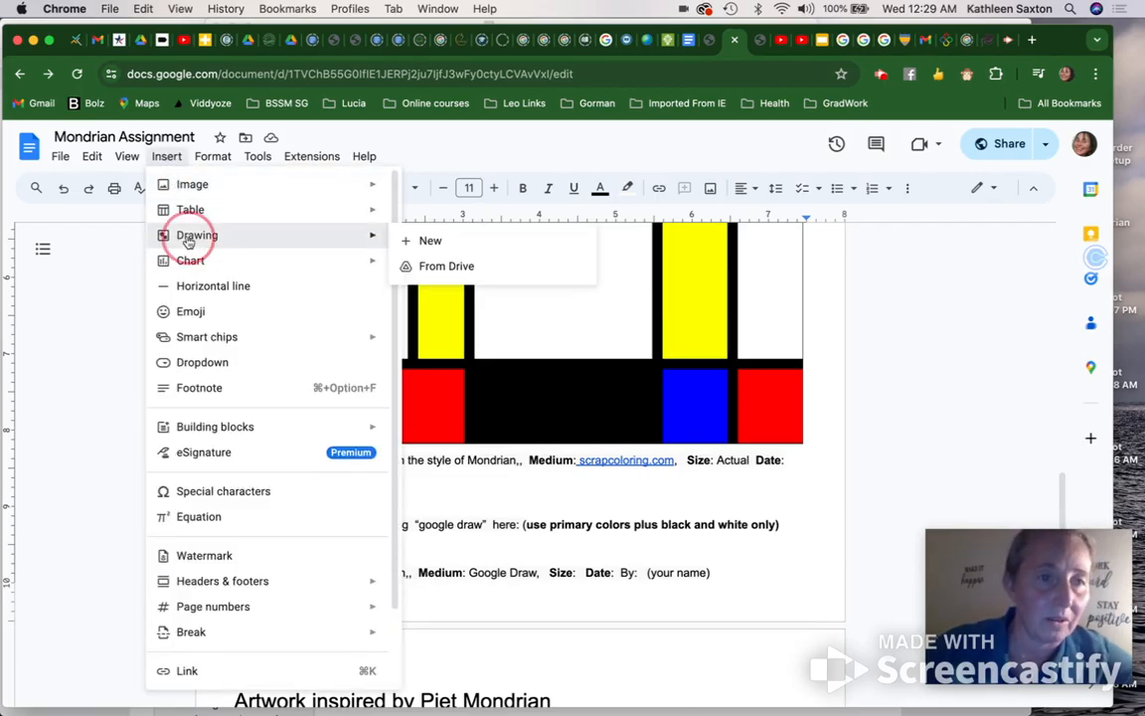
left_click(437, 242)
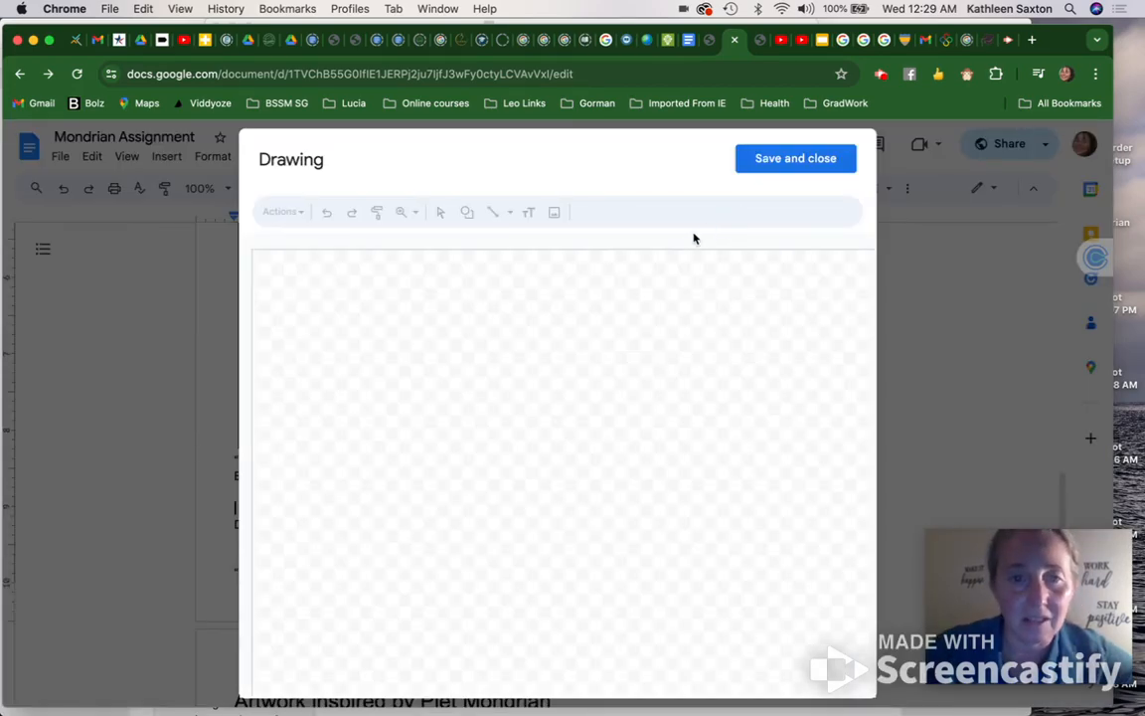
- Draw a thin horizontal rectangle about 8.5 in wide and 0.2 in tall across the upper part of the drawing canvas
left_click(466, 213)
left_click(482, 243)
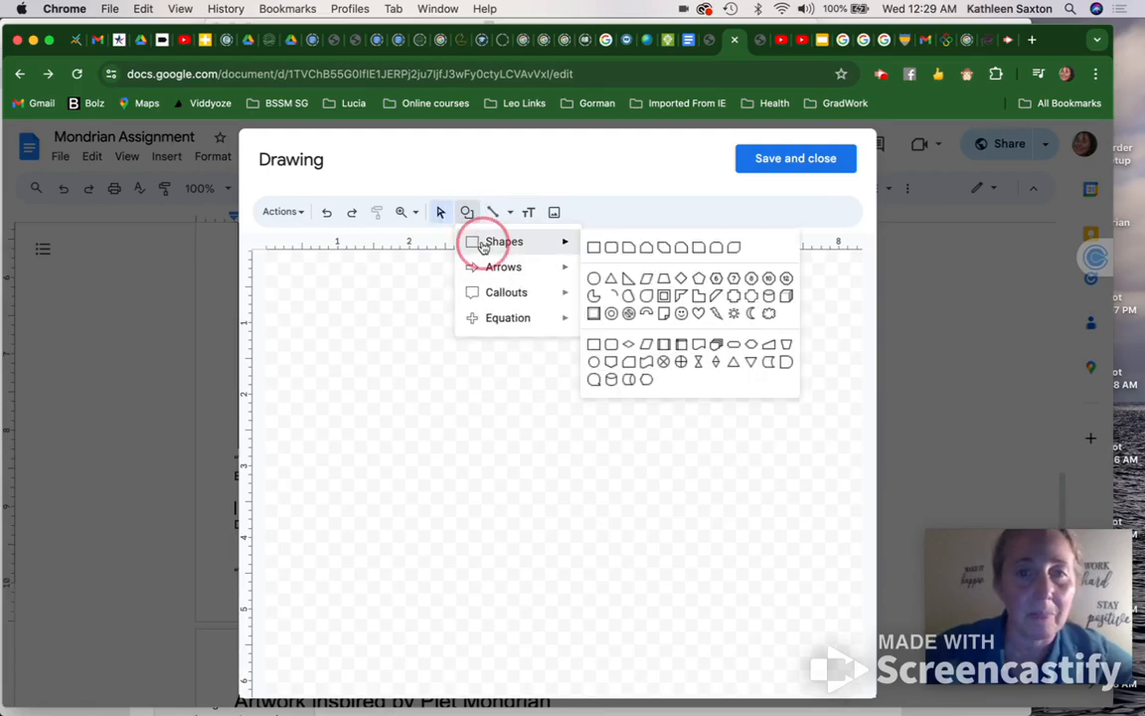
left_click(594, 249)
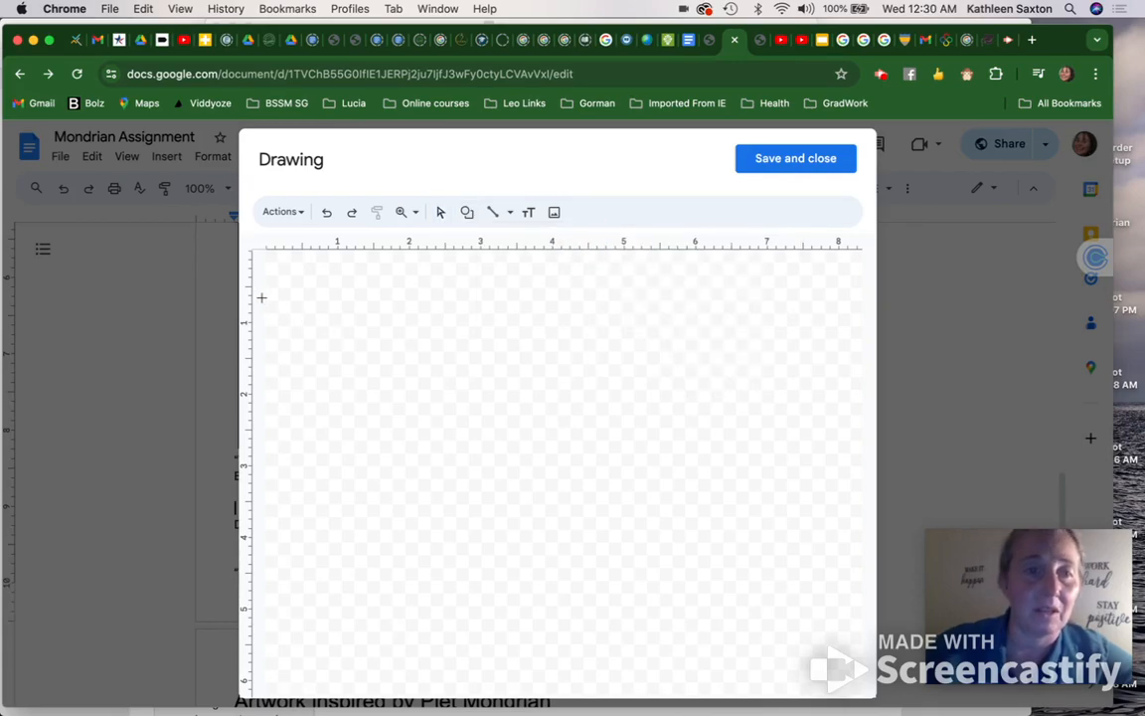
left_click_drag(255, 297, 864, 314)
- Try to draw a thin vertical bar down the canvas, crossing the horizontal bar right of center
left_click_drag(654, 259, 680, 685)
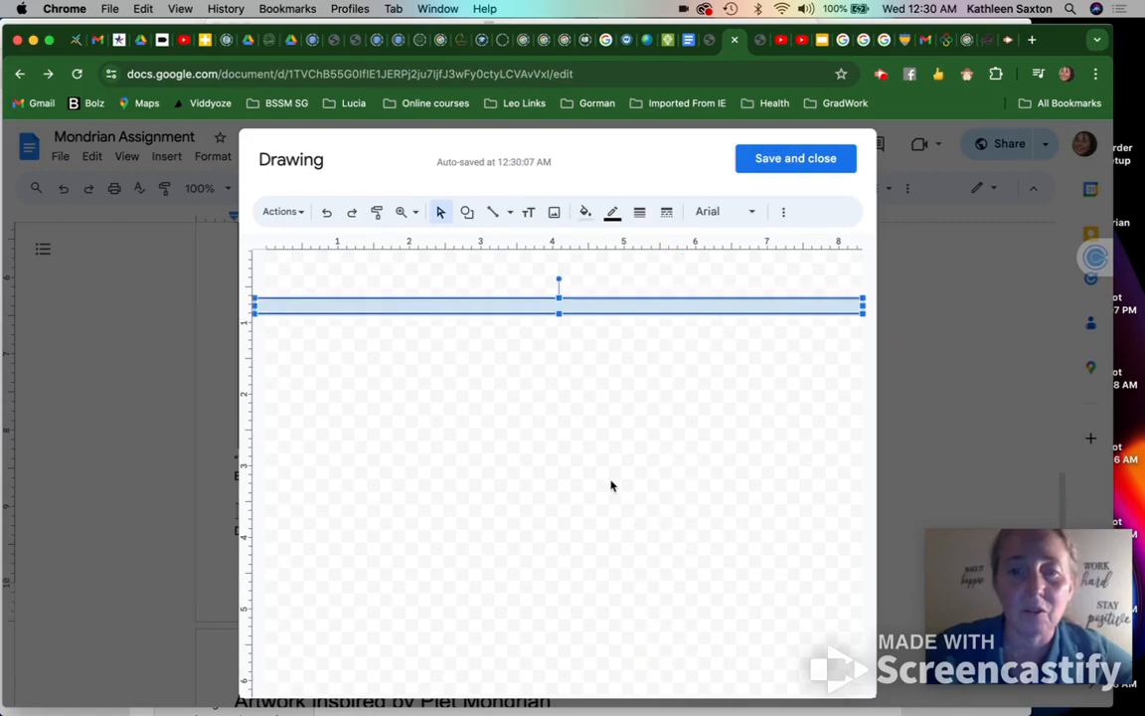
left_click_drag(646, 277, 662, 687)
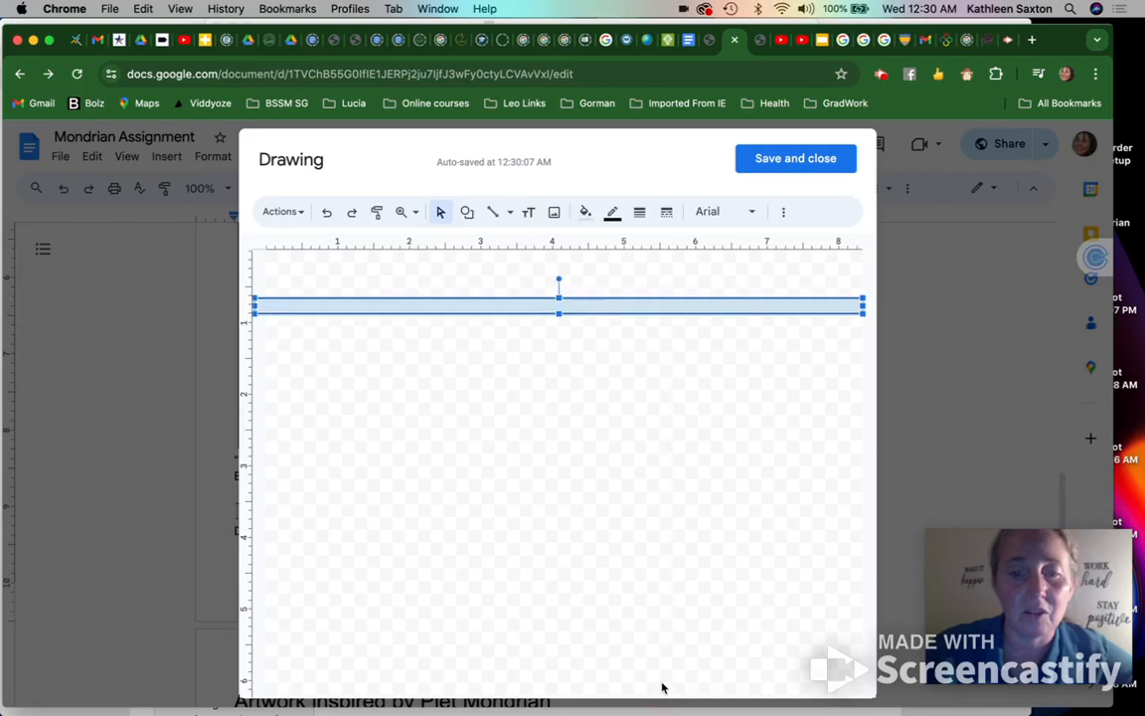
left_click(637, 616)
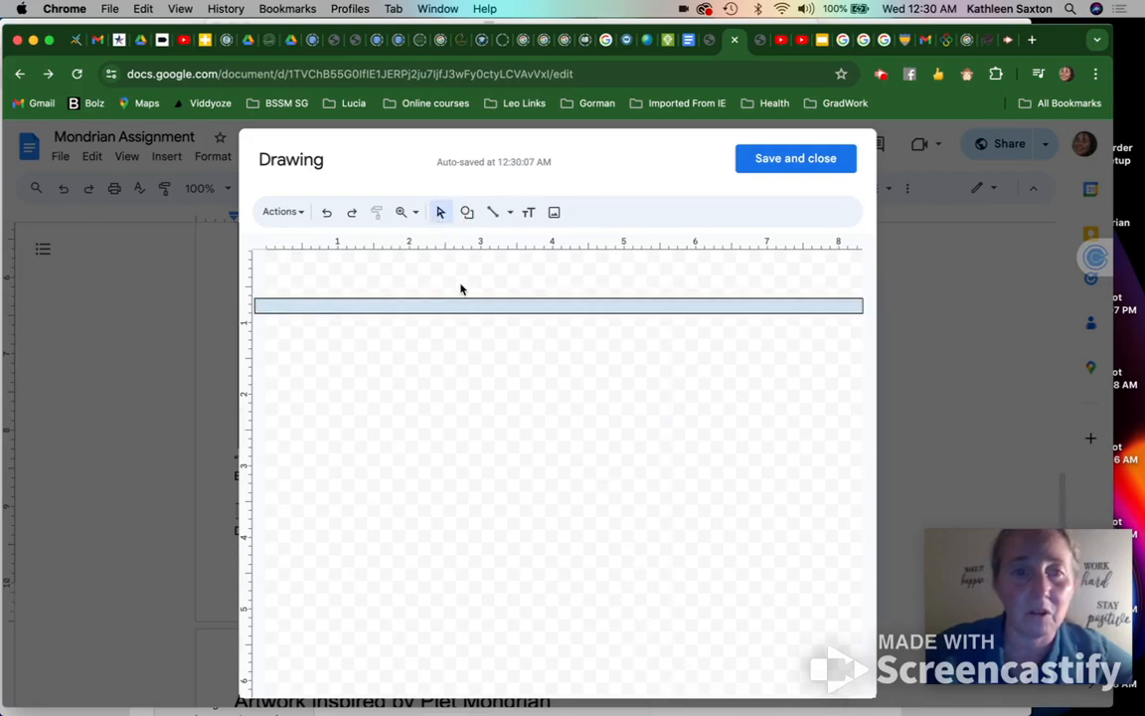
- Draw a thin vertical rectangle about 0.2 in wide and 6 in tall, crossing the horizontal bar right of center
left_click(465, 212)
mouse_move(486, 247)
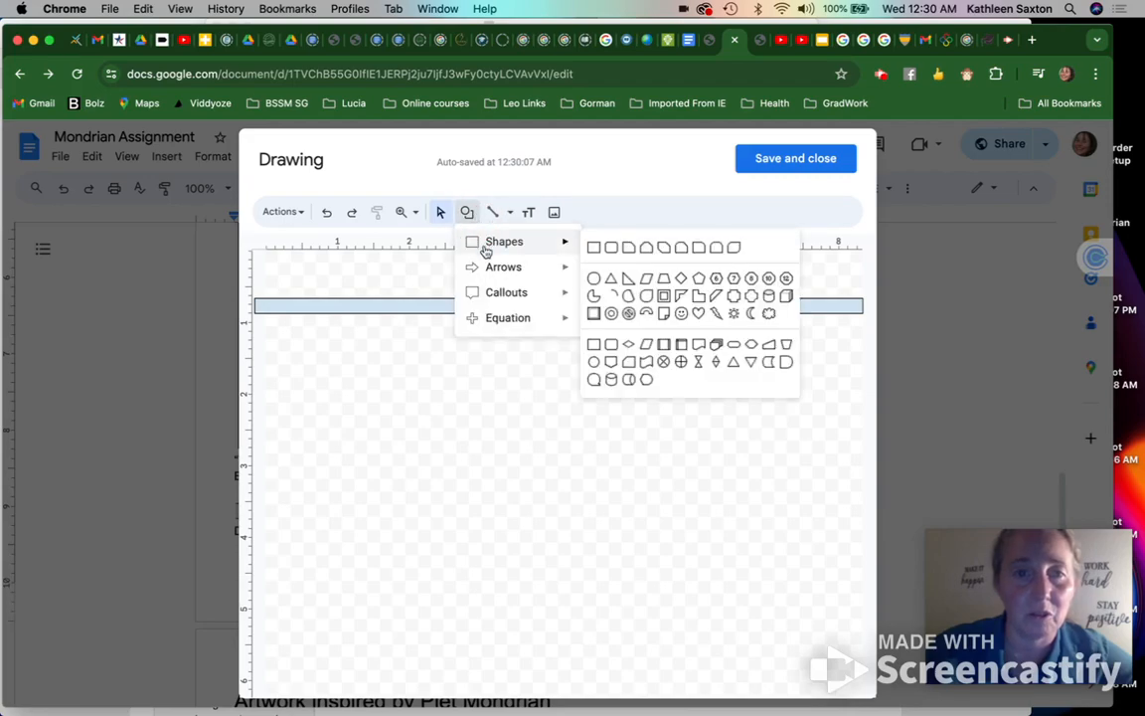
left_click(596, 247)
left_click_drag(668, 266, 684, 694)
left_click(606, 416)
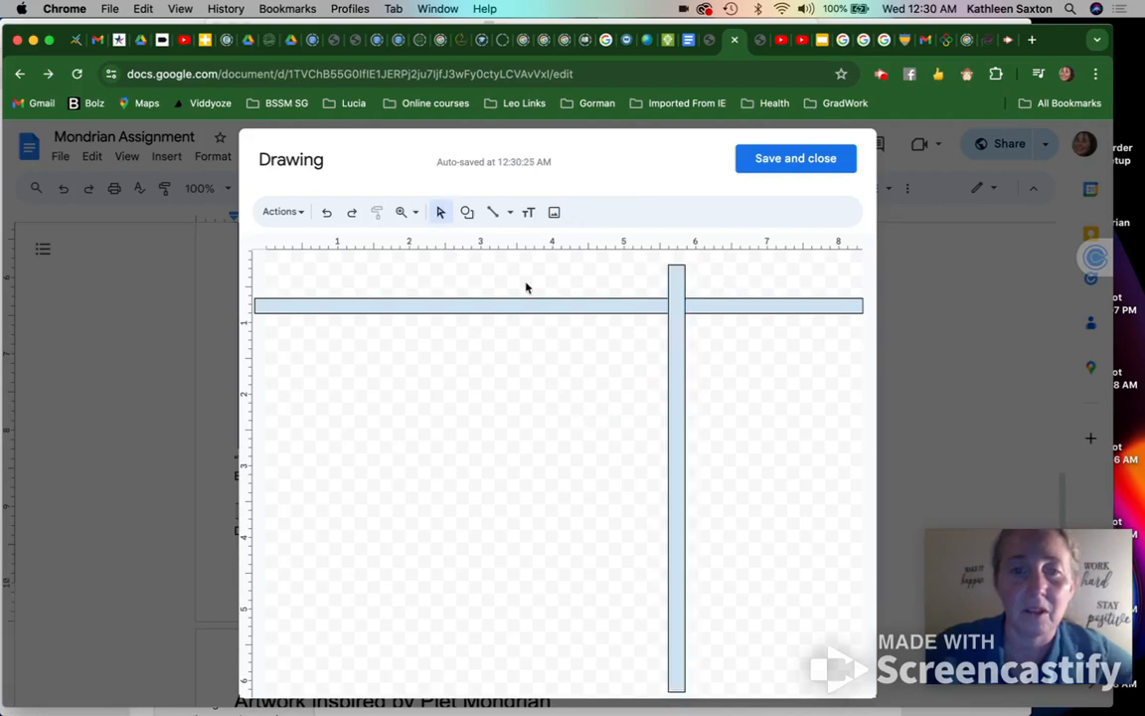
- Draw a small square about 0.6 in wide below the horizontal bar, just left of the vertical bar, and fill it red
left_click(467, 212)
mouse_move(497, 241)
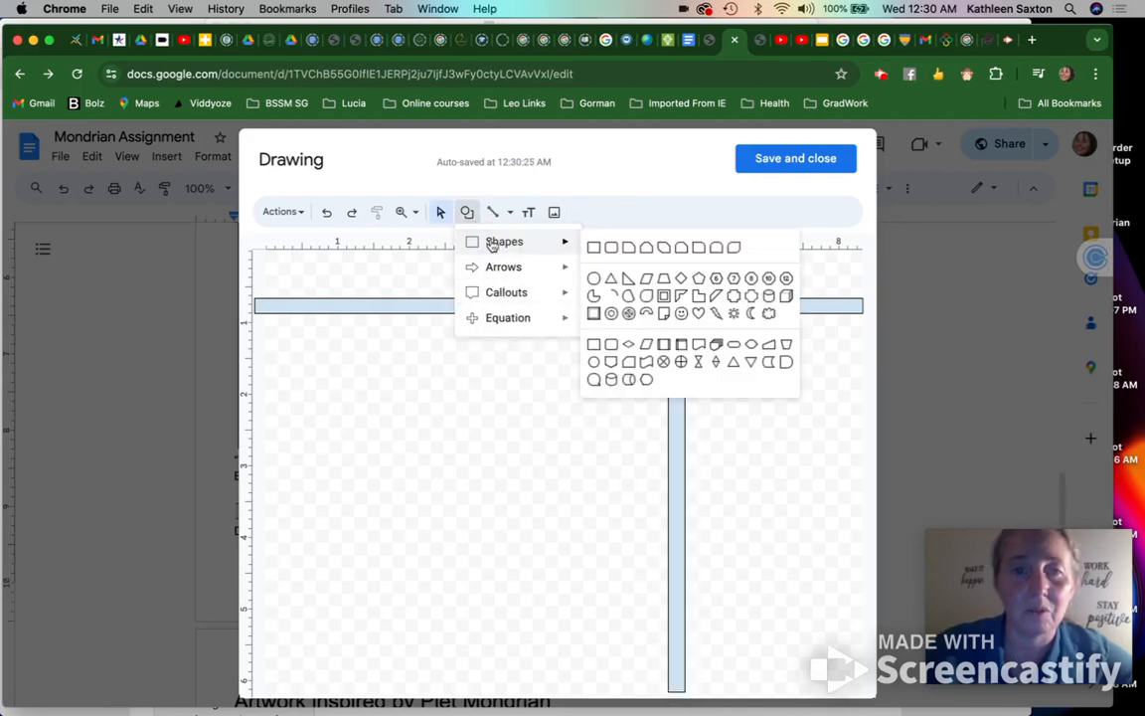
left_click(593, 247)
left_click_drag(600, 331, 640, 372)
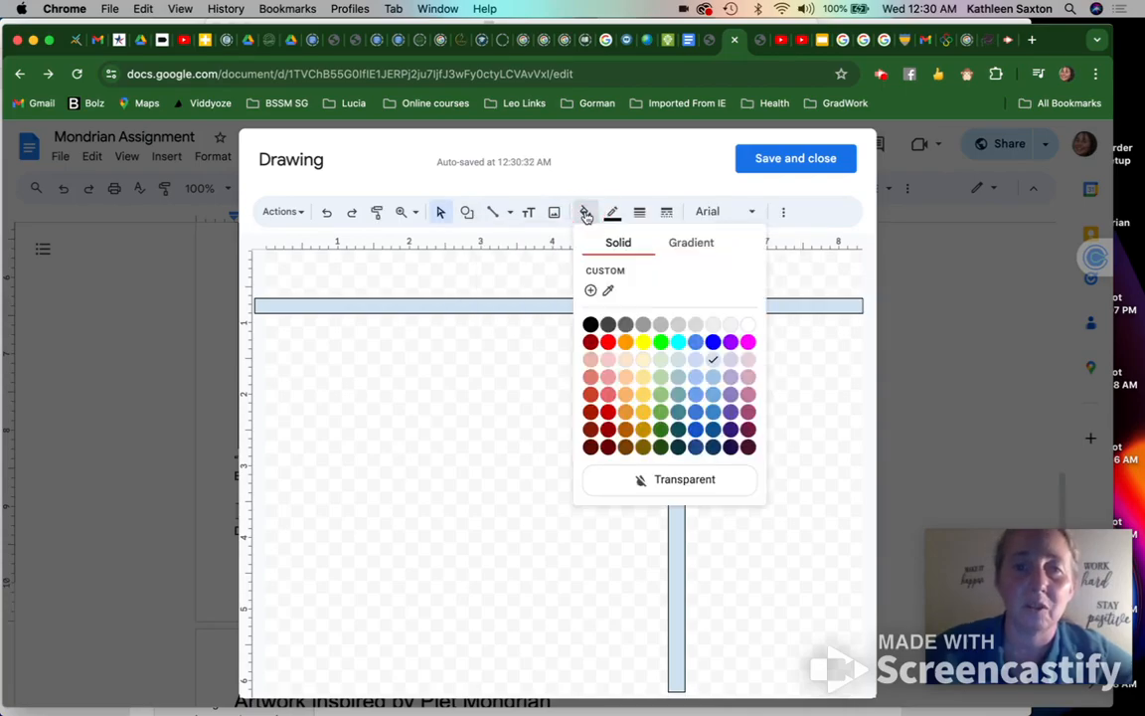
left_click(607, 341)
- Fill the vertical bar with solid black
left_click(678, 322)
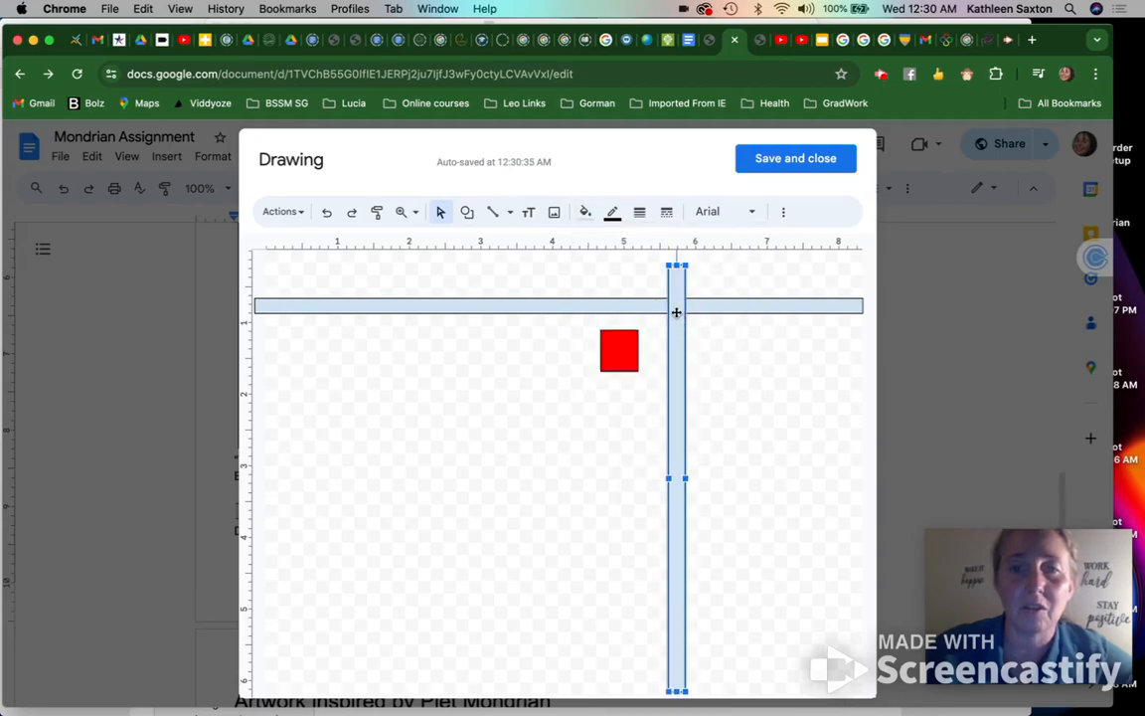
left_click(586, 212)
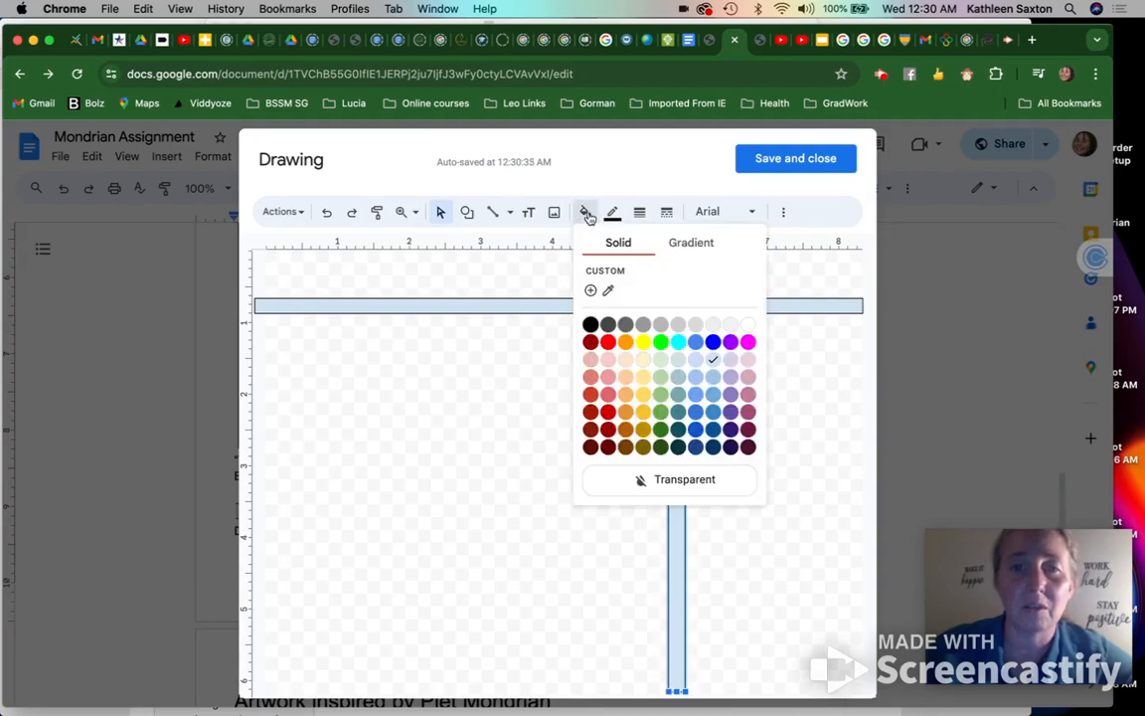
left_click(590, 323)
- Fill the horizontal bar with solid black and make its border transparent
left_click(614, 306)
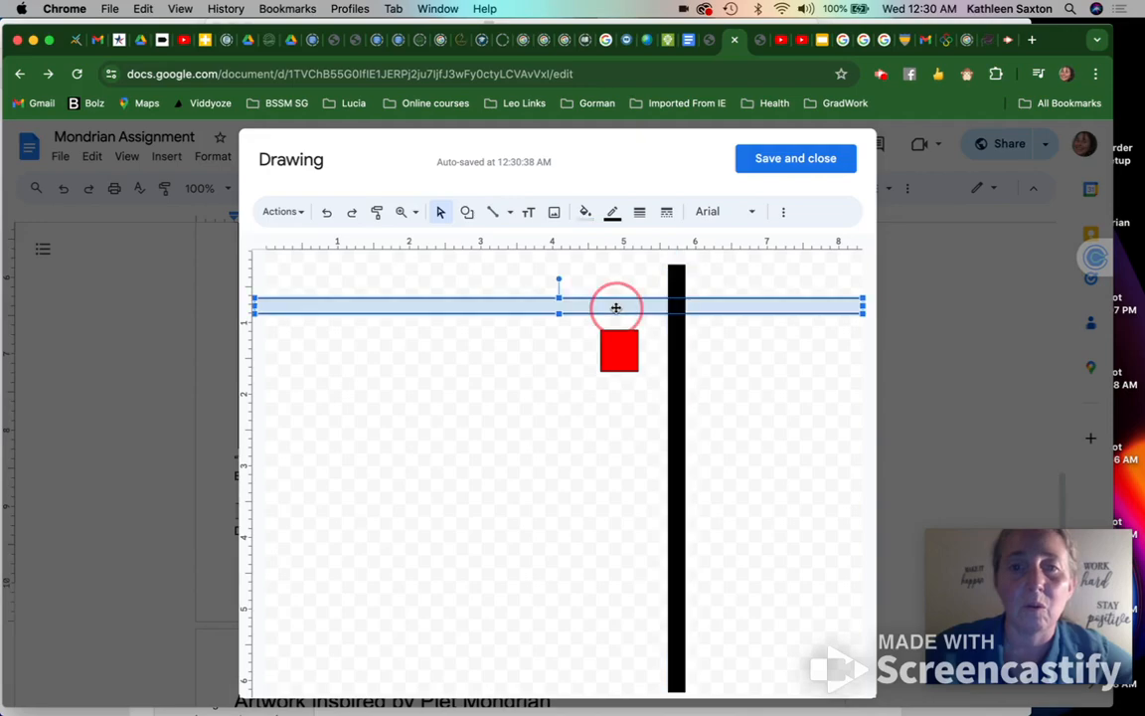
left_click(613, 212)
left_click(586, 212)
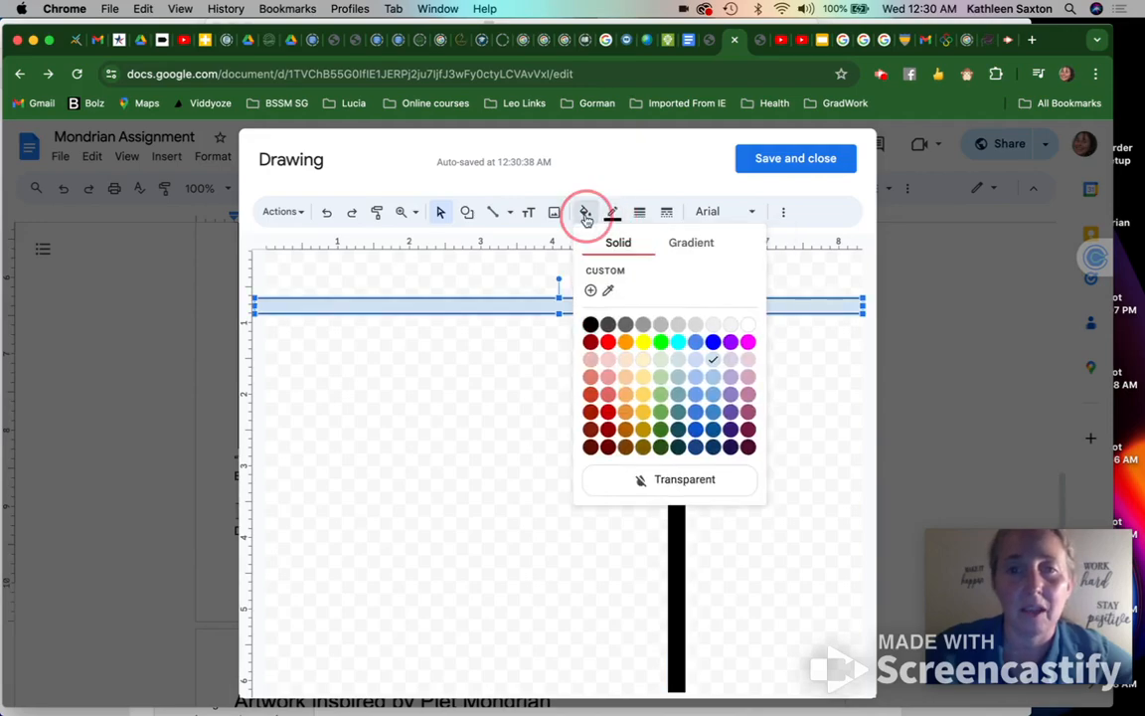
left_click(590, 325)
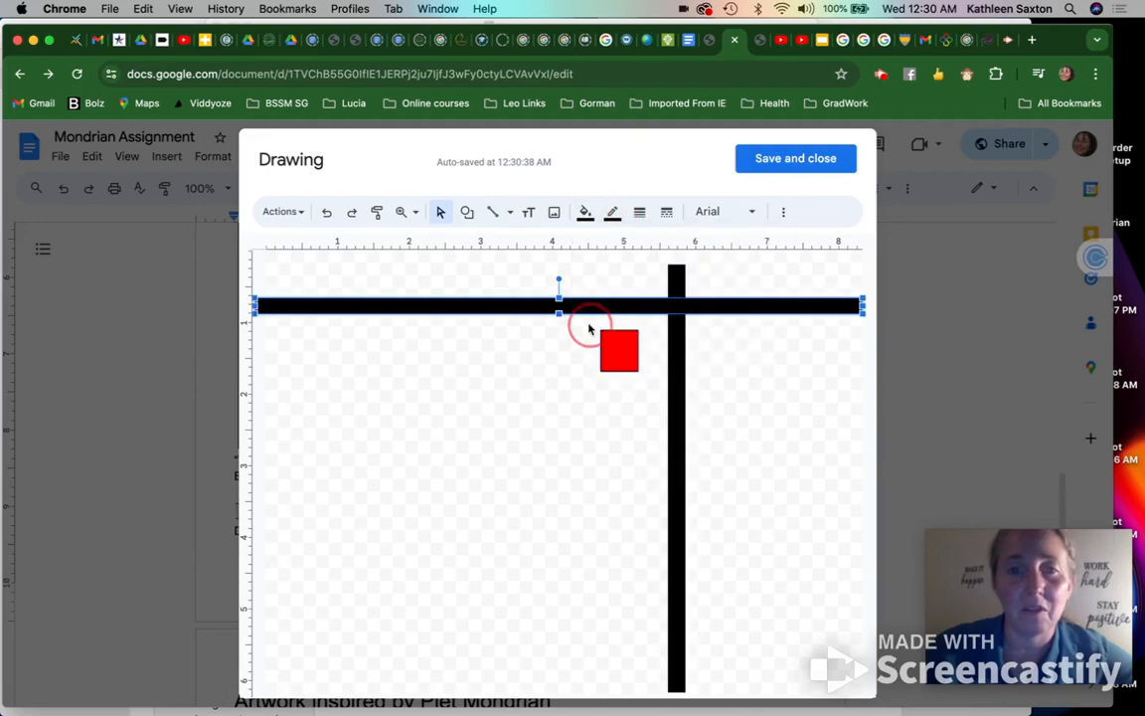
left_click(613, 214)
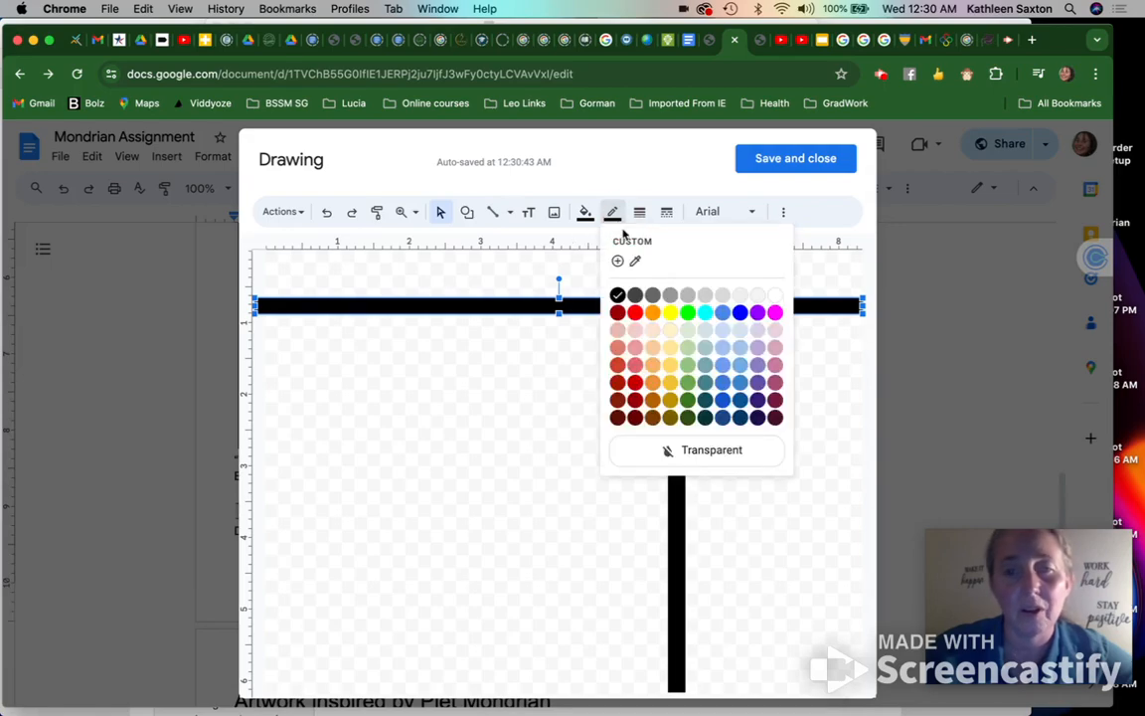
left_click(669, 451)
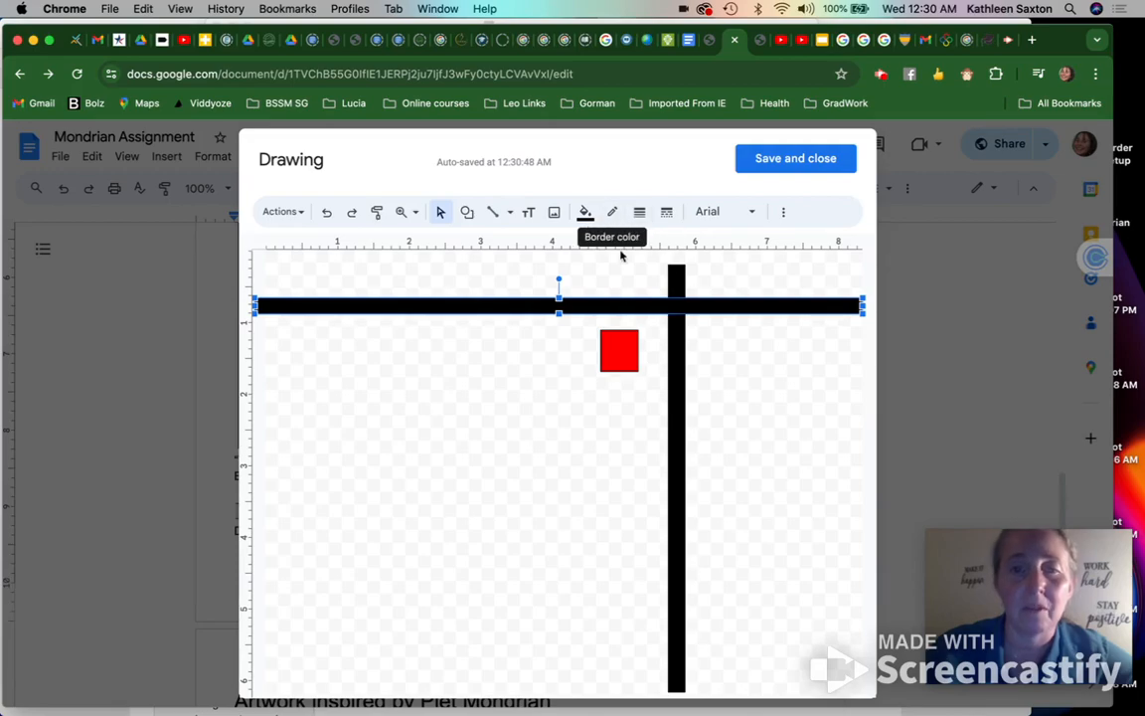
- Move the red square into the corner below the horizontal bar and left of the vertical bar, and save the drawing into the document
left_click_drag(632, 356, 651, 337)
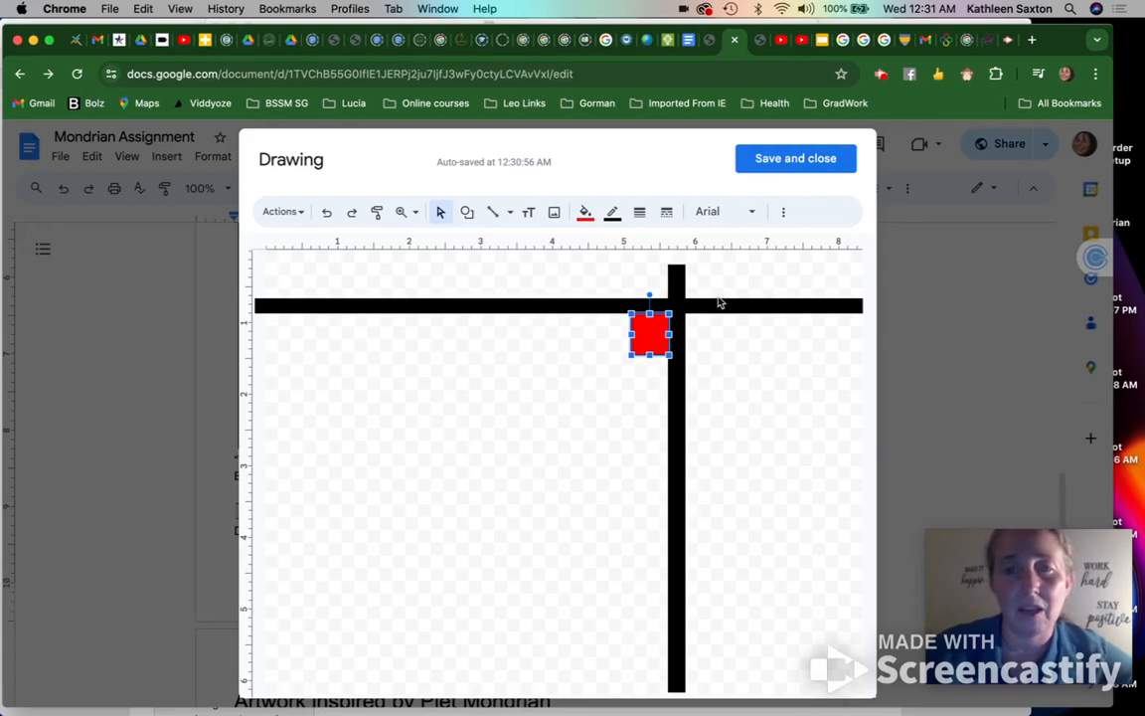
left_click(787, 159)
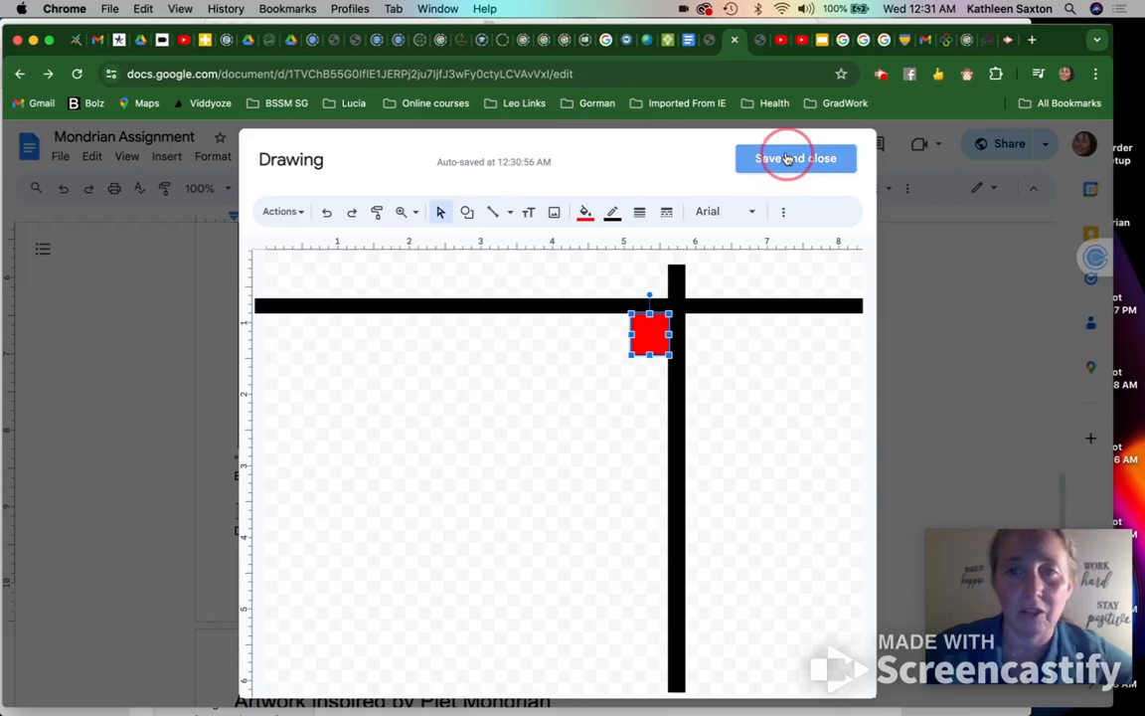
- Delete the "Draw your own composition using google draw" instruction and the blank lines between the drawing and its caption
scroll(694, 478, "down", 10)
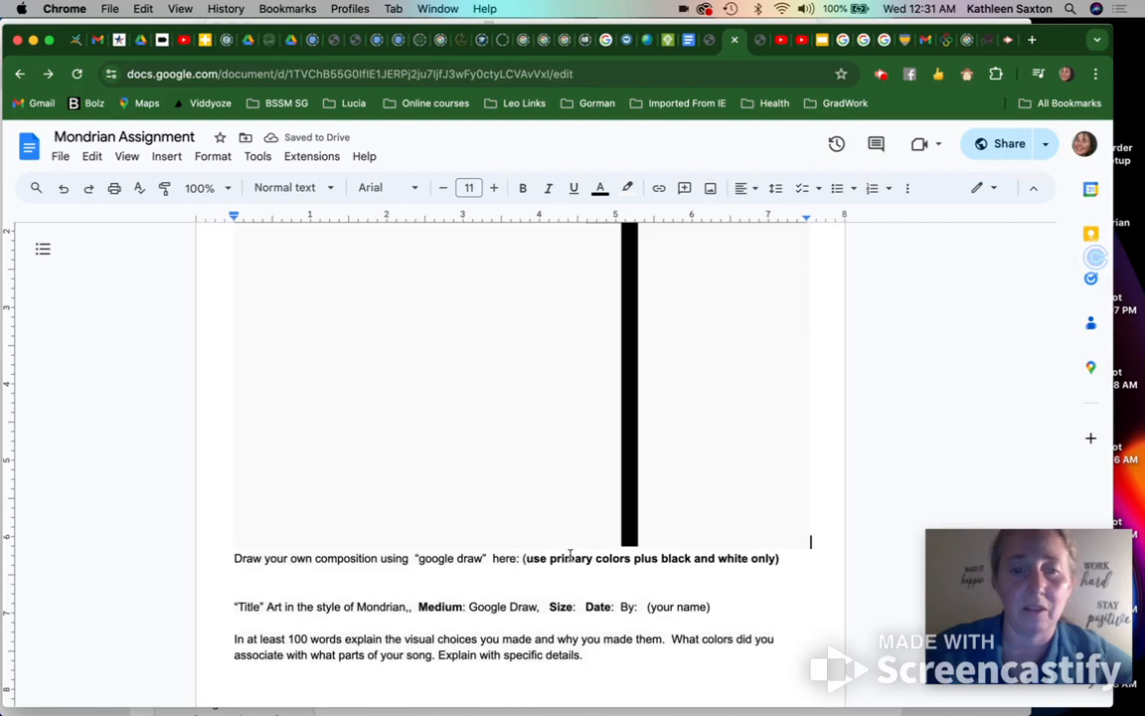
mouse_move(801, 560)
left_mouse_down()
mouse_move(729, 575)
mouse_move(317, 576)
mouse_move(237, 565)
left_mouse_up()
key("BackSpace")
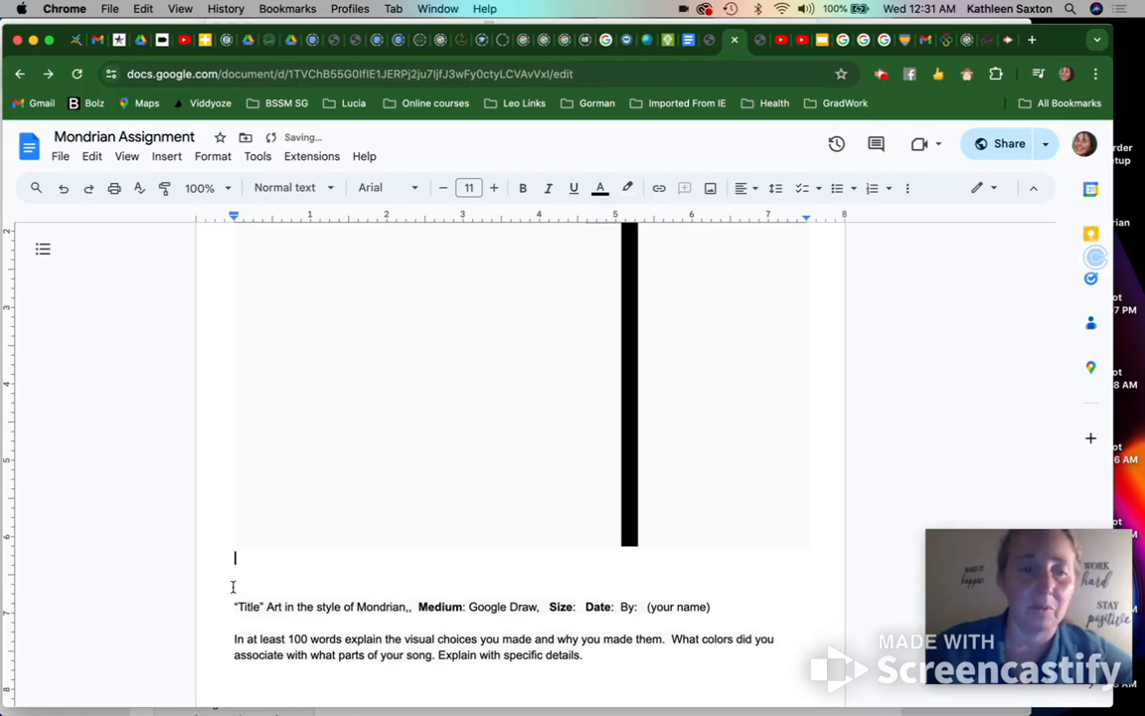
key("BackSpace")
key("BackSpace")
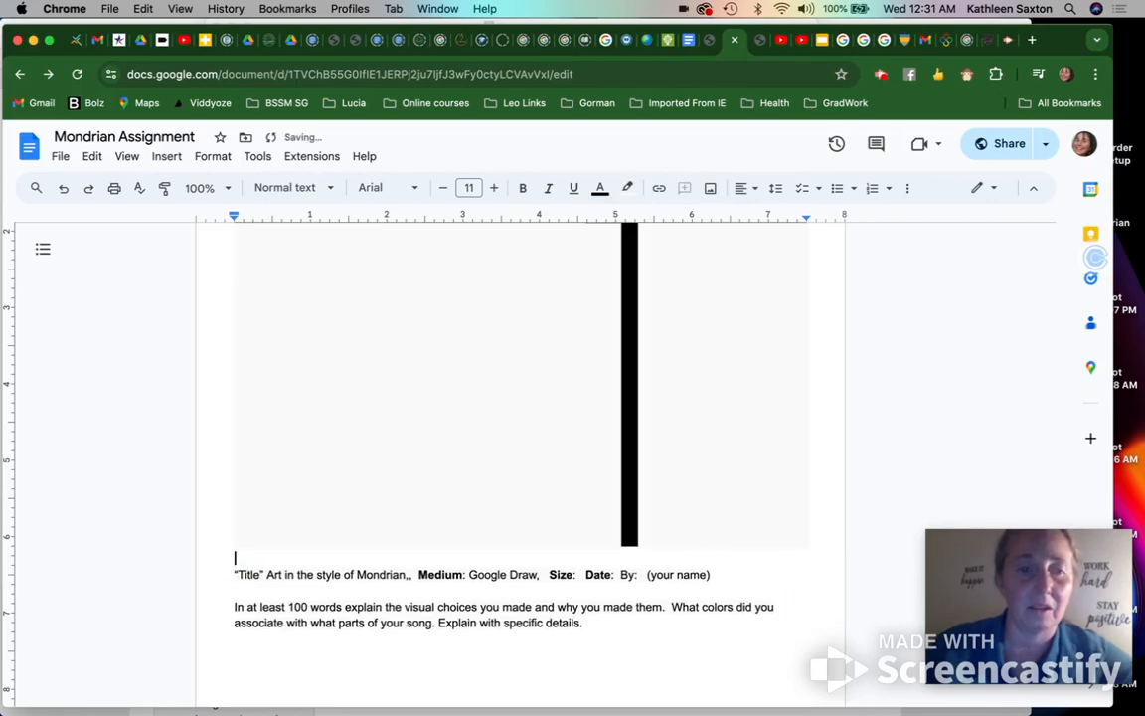
key("Down")
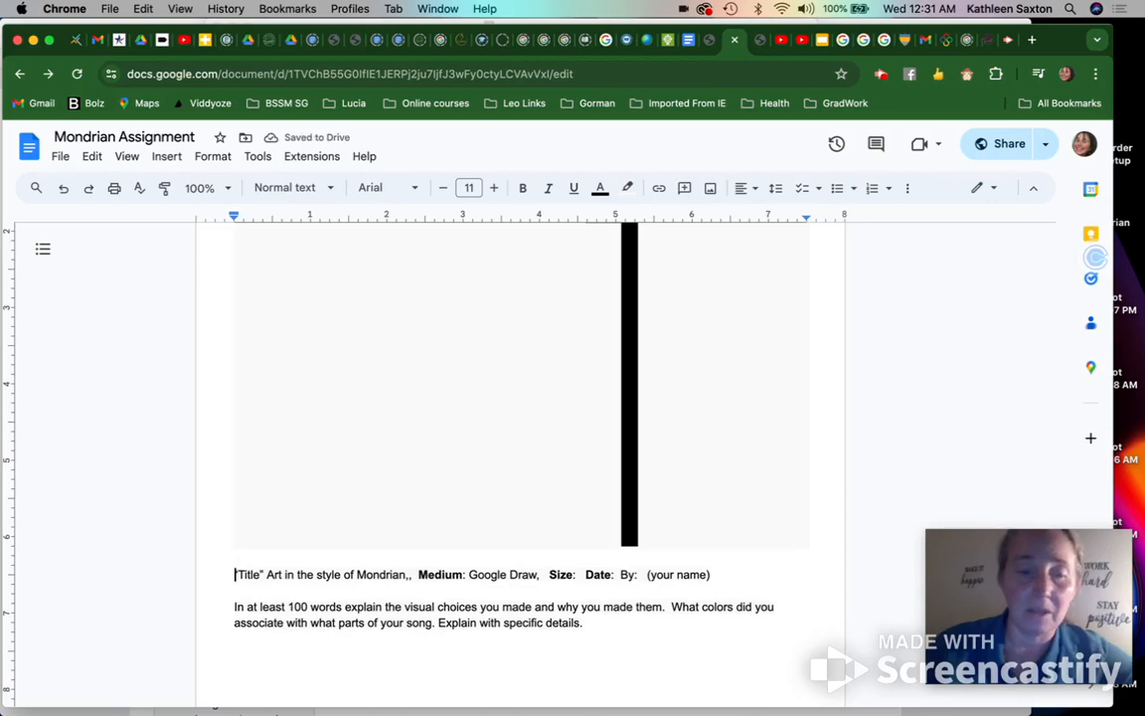
key("BackSpace")
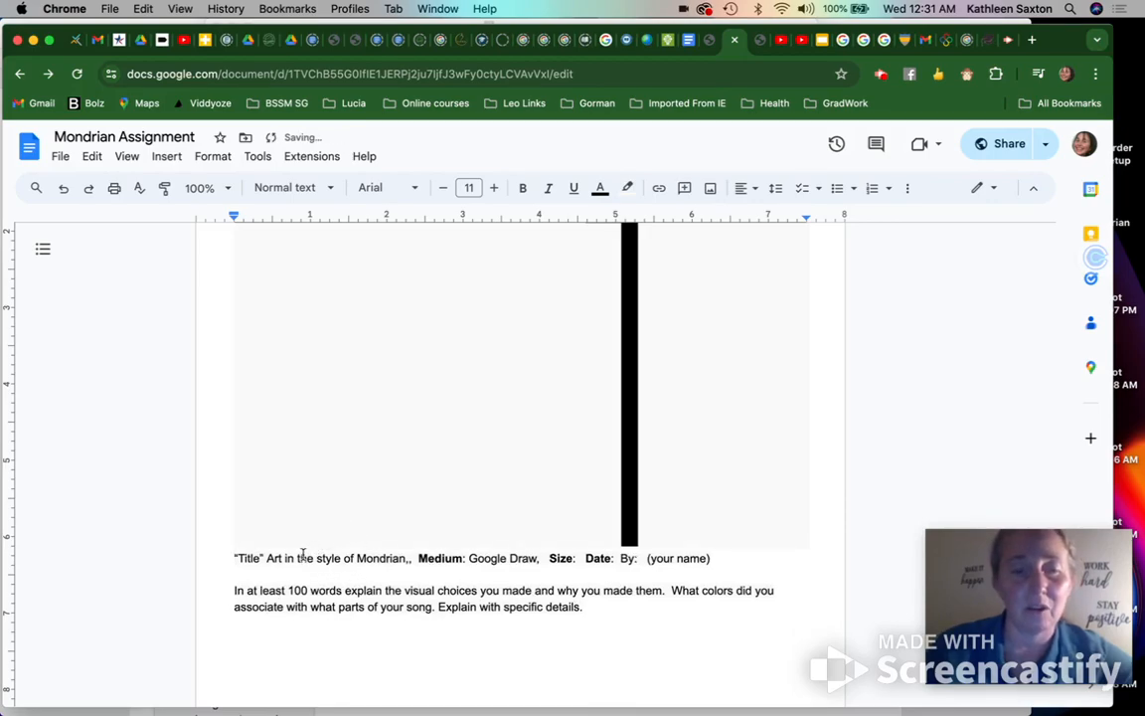
- Examine the inserted drawing under "Artwork inspired by Piet Mondrian" together with its caption line
left_click(267, 558)
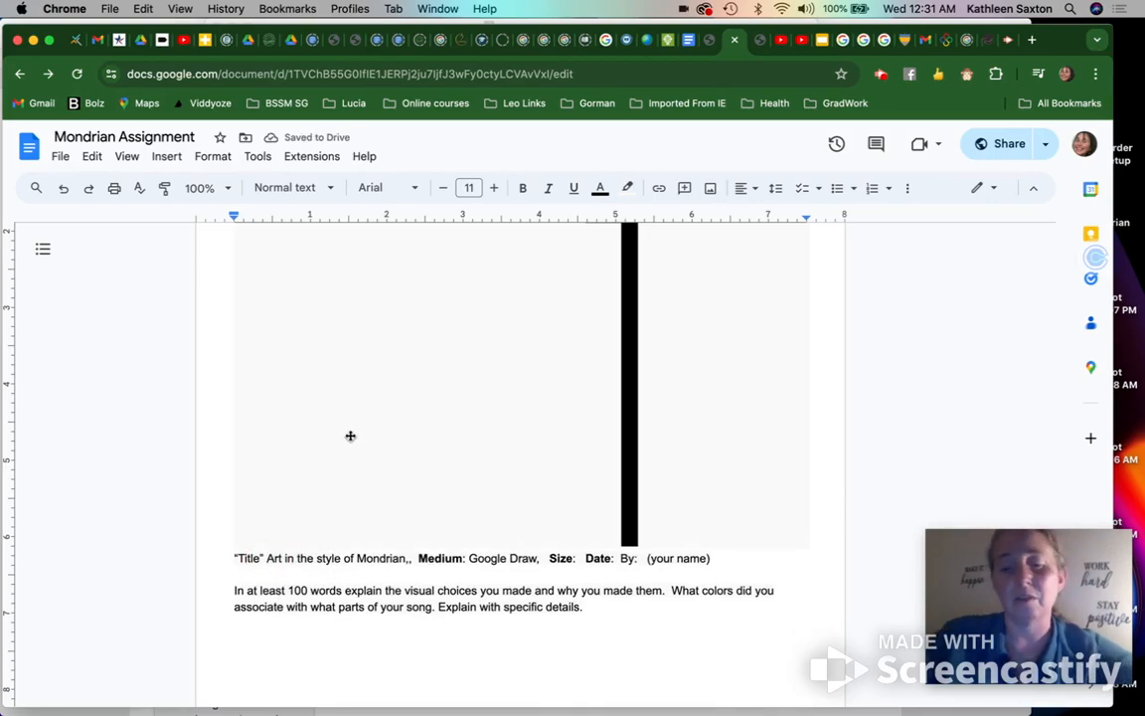
scroll(350, 436, "up", 2)
scroll(350, 436, "up", 10)
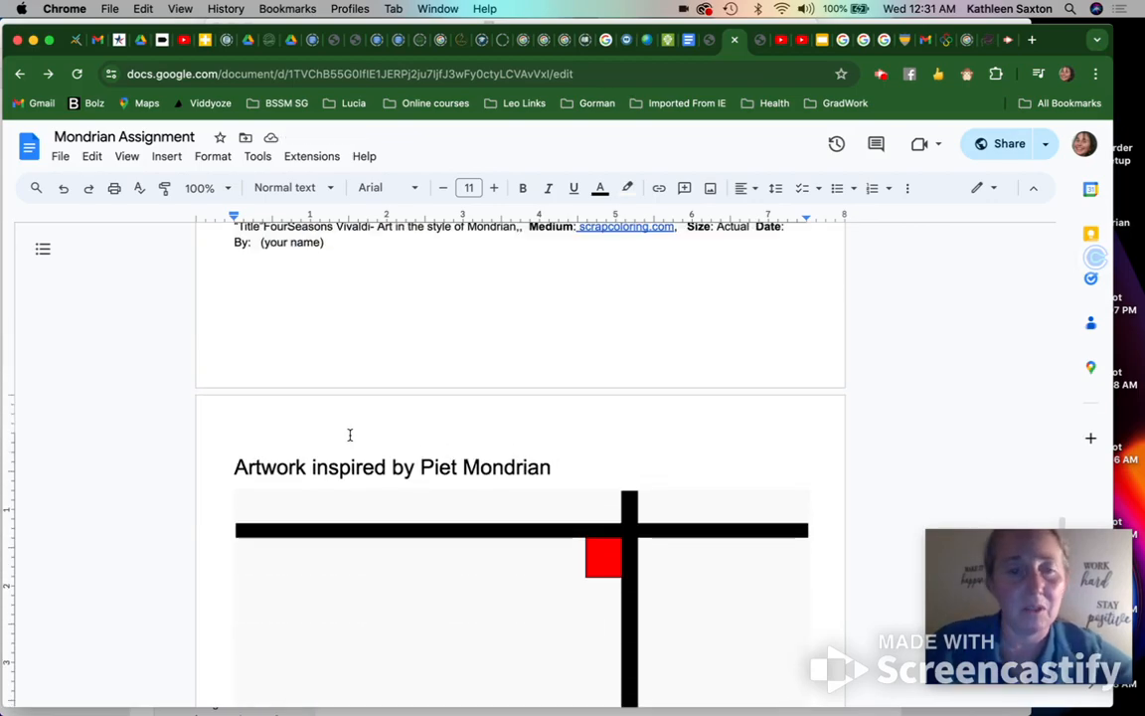
scroll(350, 435, "down", 8)
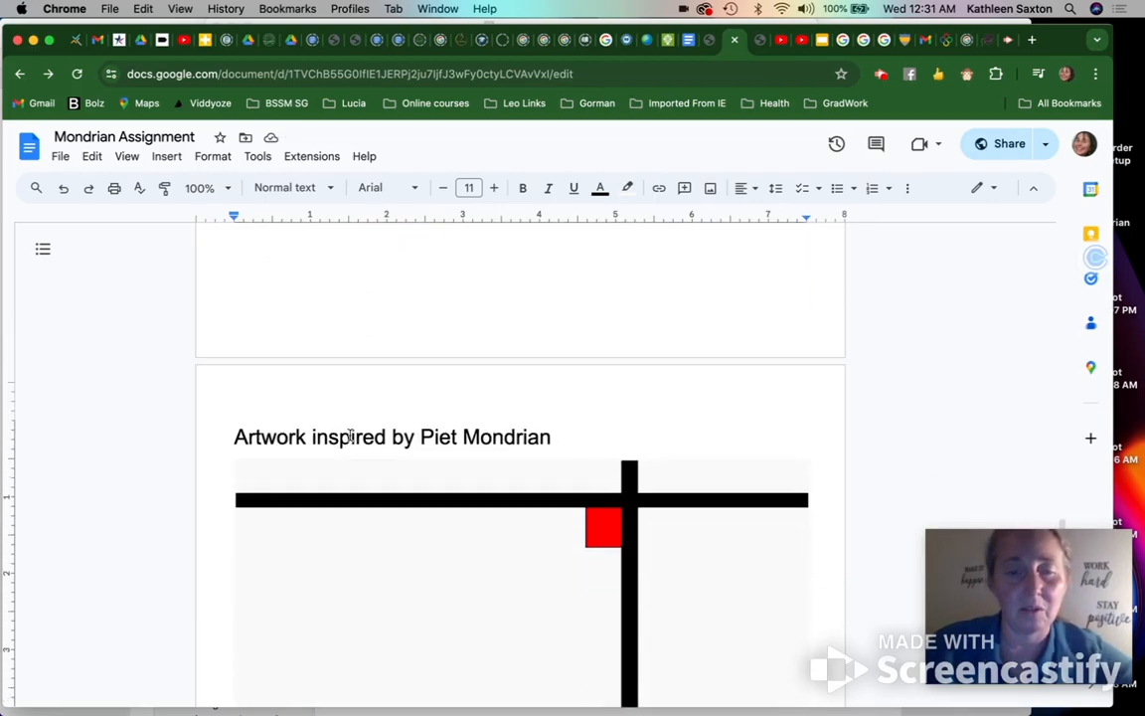
scroll(350, 435, "down", 3)
scroll(350, 435, "down", 1)
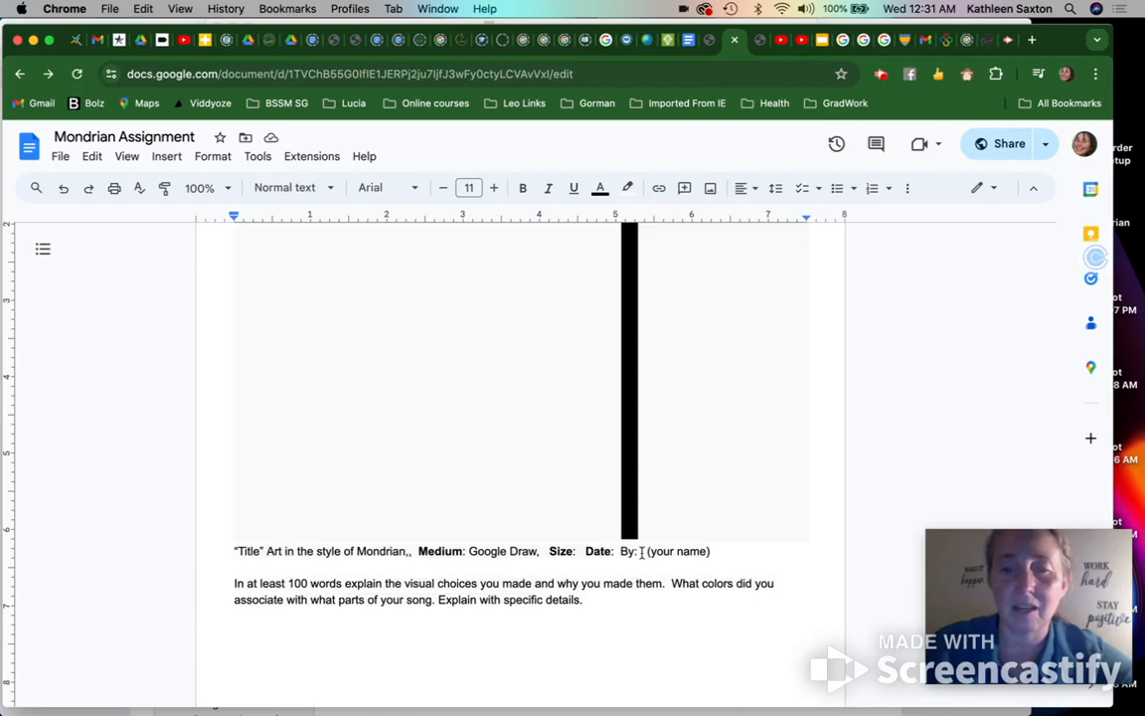
mouse_move(769, 560)
left_mouse_down()
mouse_move(644, 485)
mouse_move(626, 455)
left_mouse_up()
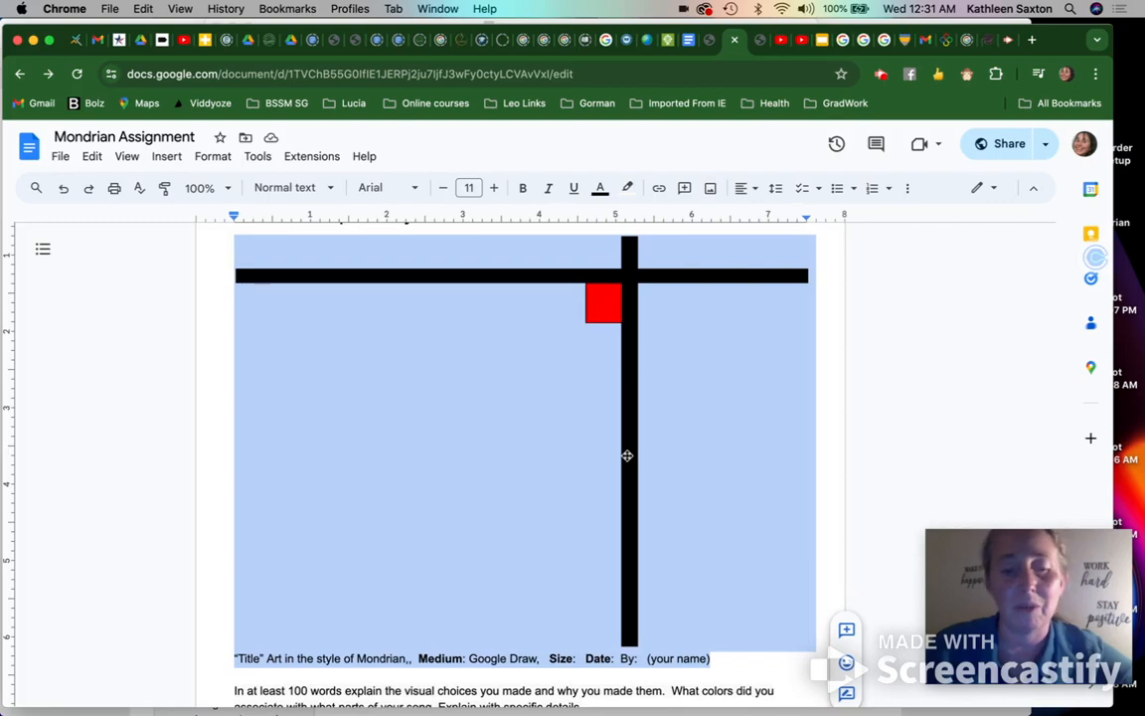
scroll(648, 491, "down", 3)
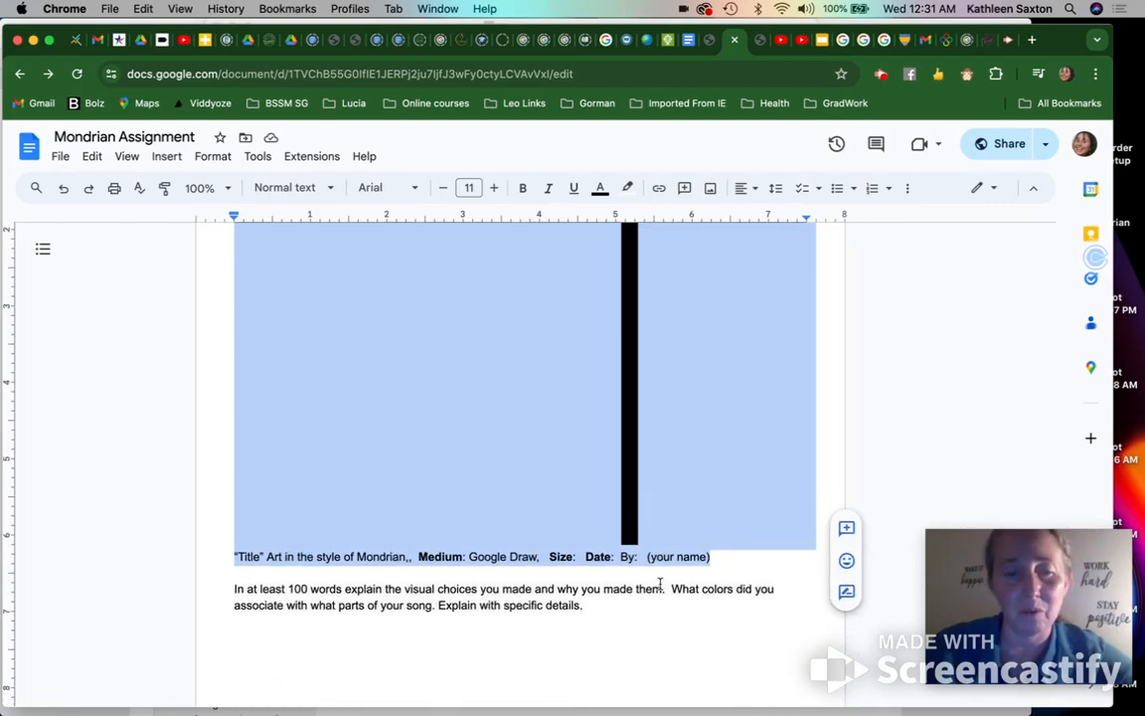
- Start a new line for the written explanation below the 100-word prompt
left_click(648, 634)
scroll(642, 635, "down", 2)
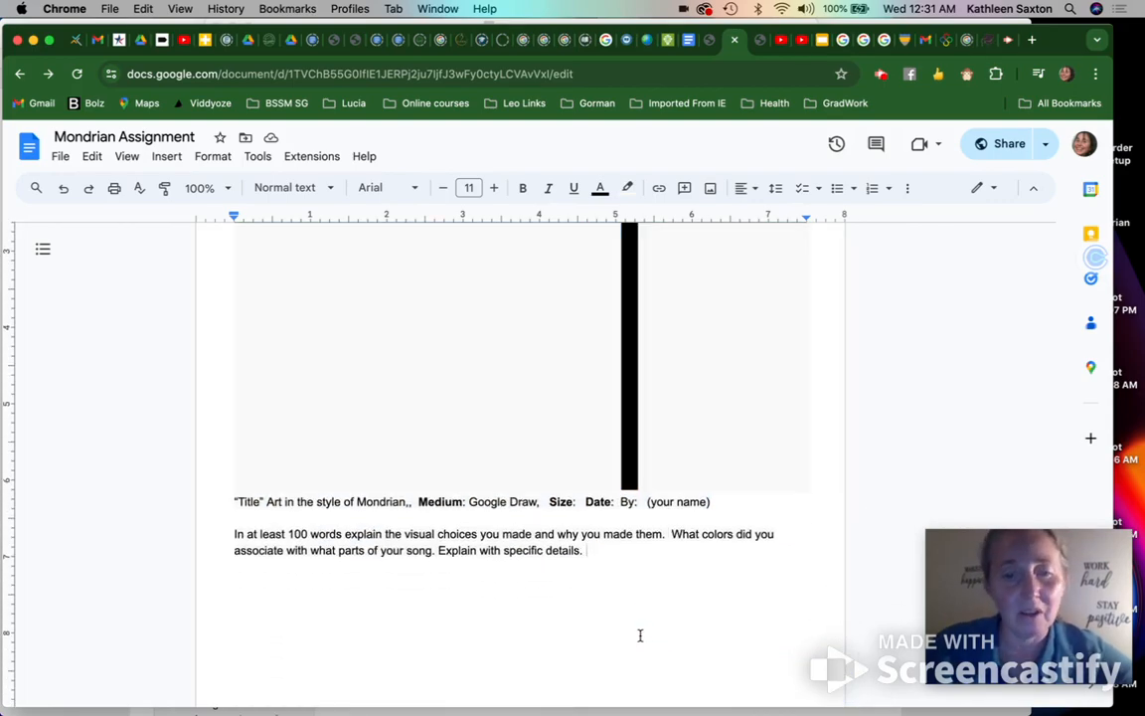
key("Return")
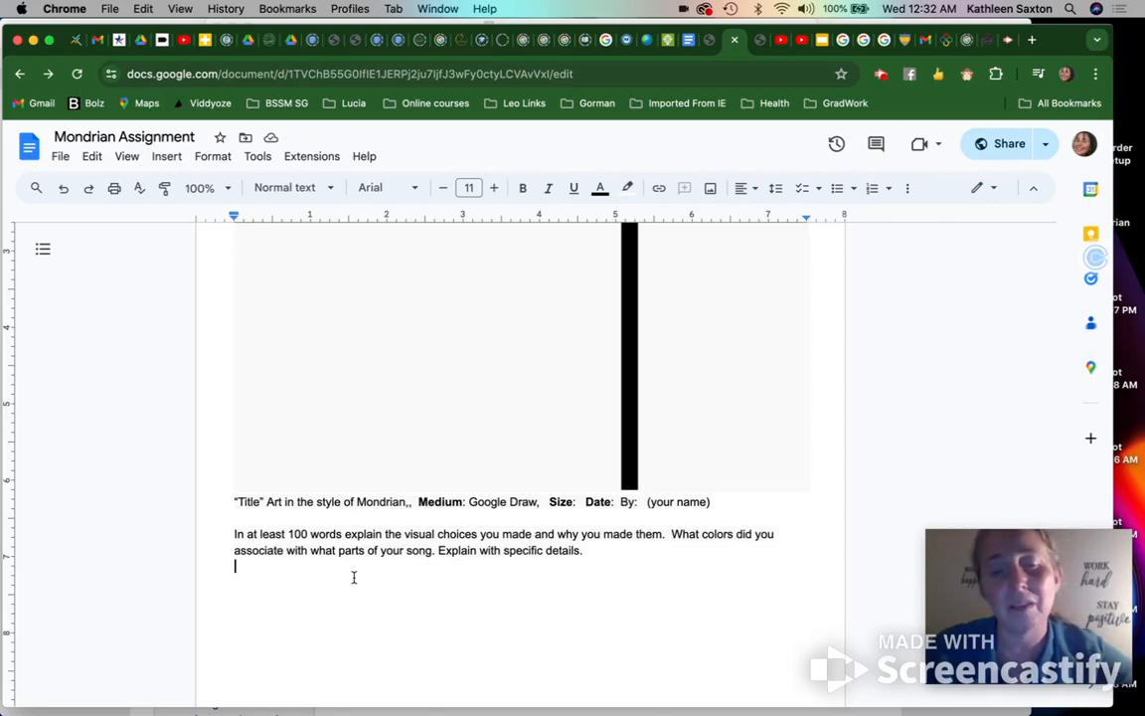
- Look over the colored composition, the drawn composition and their captions in the assignment document
scroll(353, 578, "down", 5)
scroll(353, 577, "down", 8)
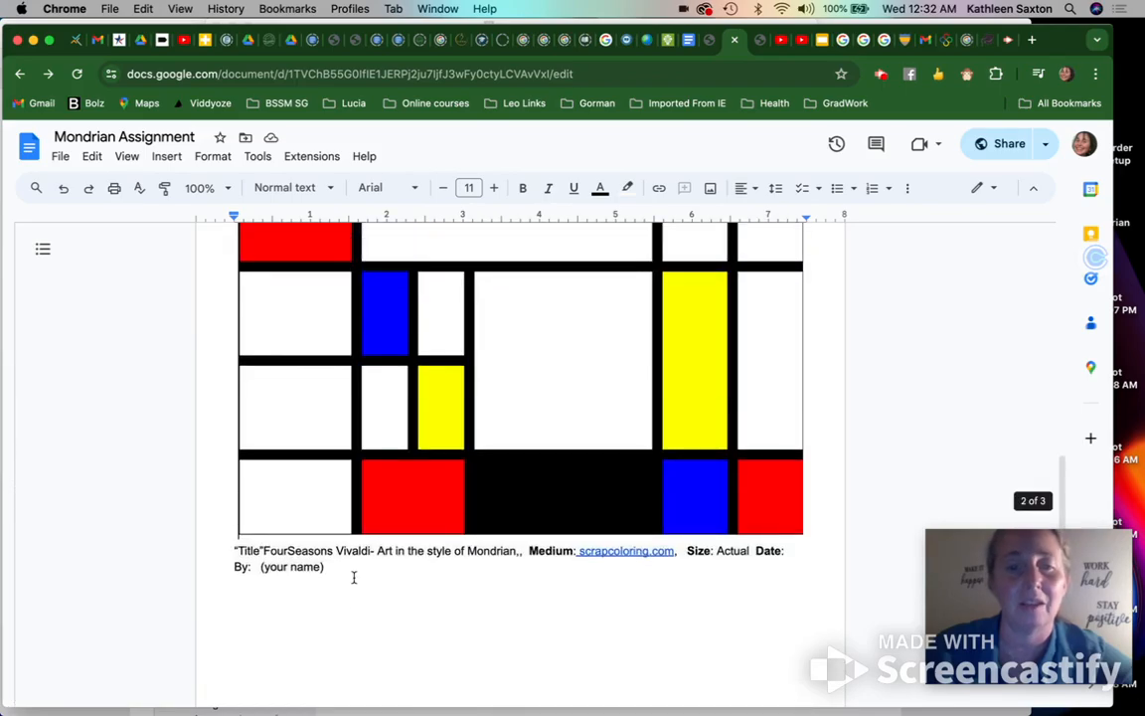
scroll(353, 577, "up", 5)
scroll(353, 577, "up", 3)
scroll(353, 578, "down", 6)
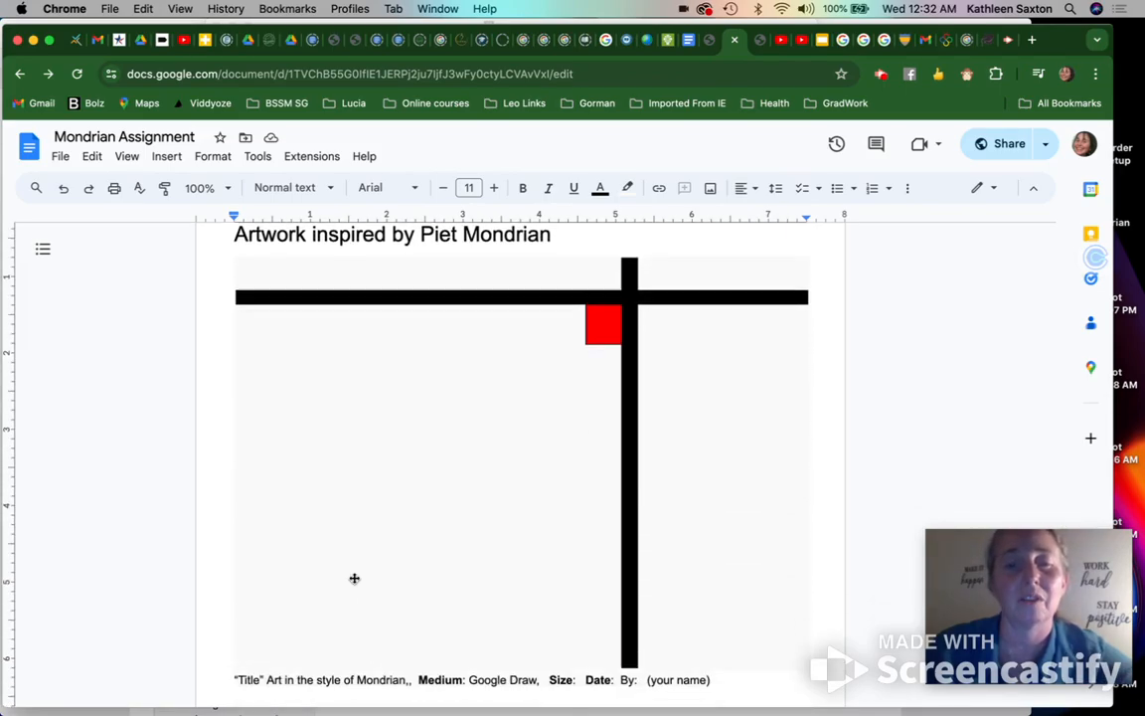
scroll(353, 578, "down", 1)
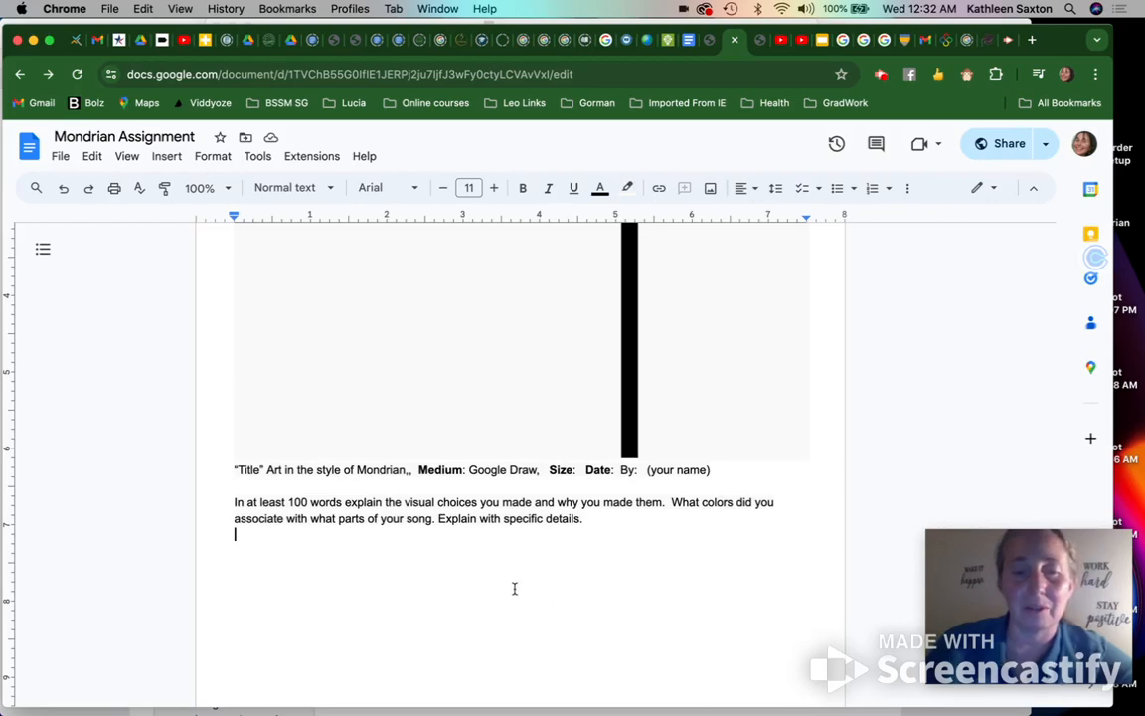
mouse_move(1007, 581)
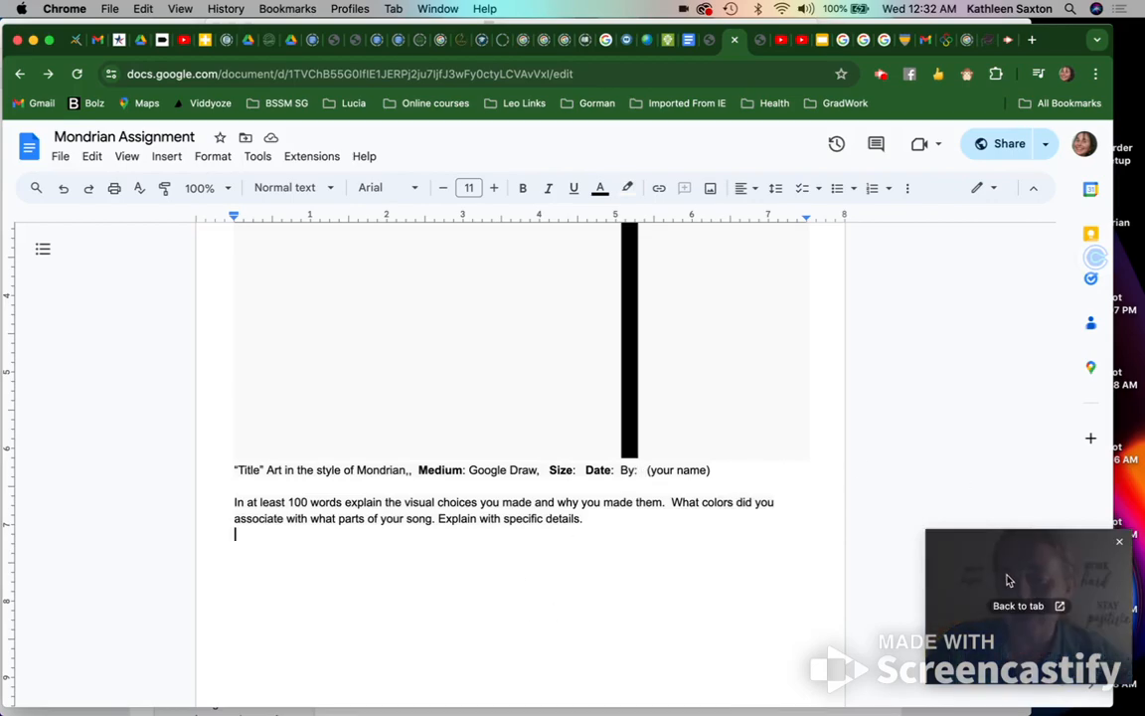